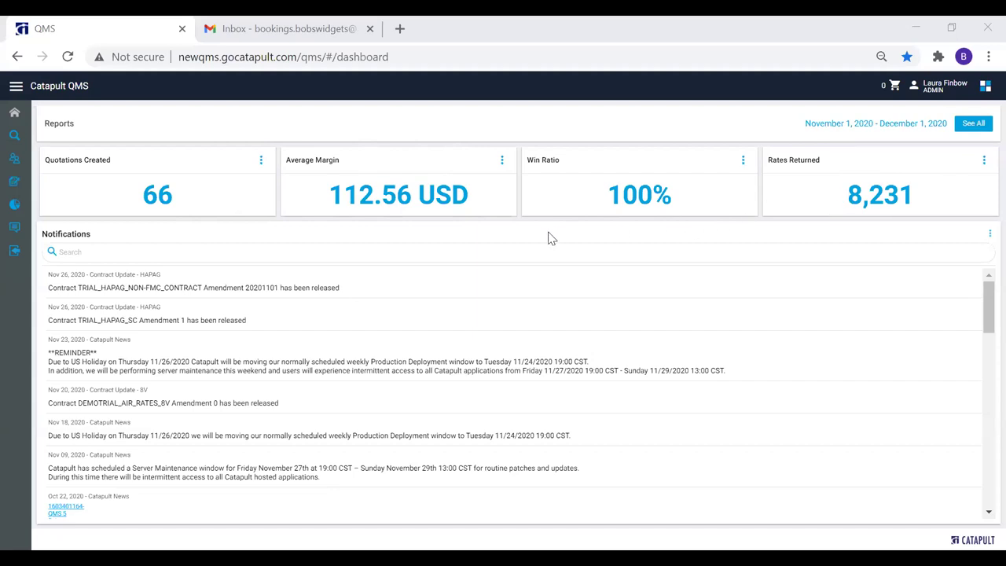
Step: Review the contract updates and news in the dashboard notifications
{"action": "scroll", "coordinate": [445, 356], "scroll_direction": "down", "scroll_amount": 3}
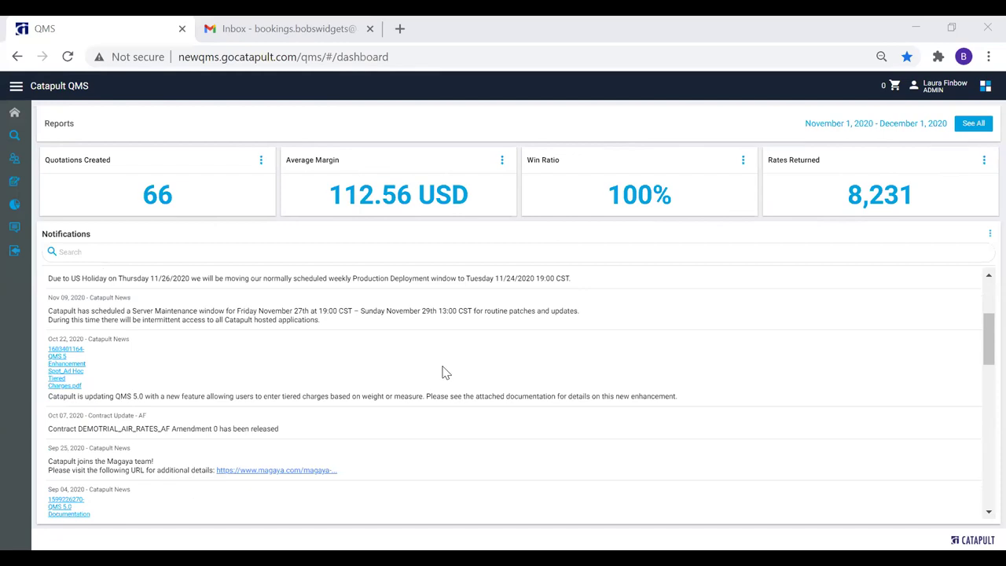
{"action": "scroll", "coordinate": [442, 372], "scroll_direction": "up", "scroll_amount": 3}
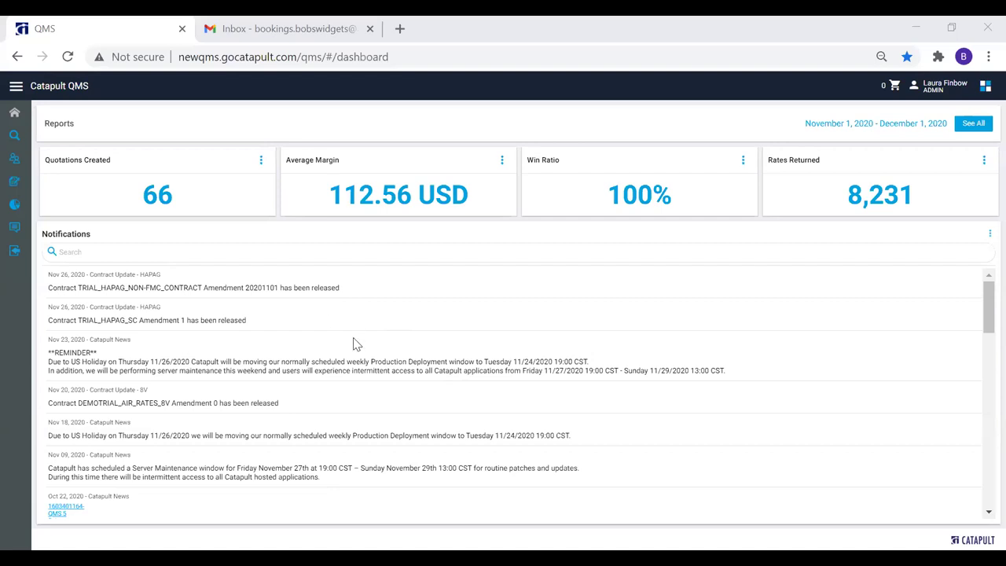
{"action": "scroll", "coordinate": [354, 344], "scroll_direction": "down", "scroll_amount": 2}
{"action": "scroll", "coordinate": [354, 344], "scroll_direction": "up", "scroll_amount": 1}
{"action": "scroll", "coordinate": [354, 344], "scroll_direction": "up", "scroll_amount": 1}
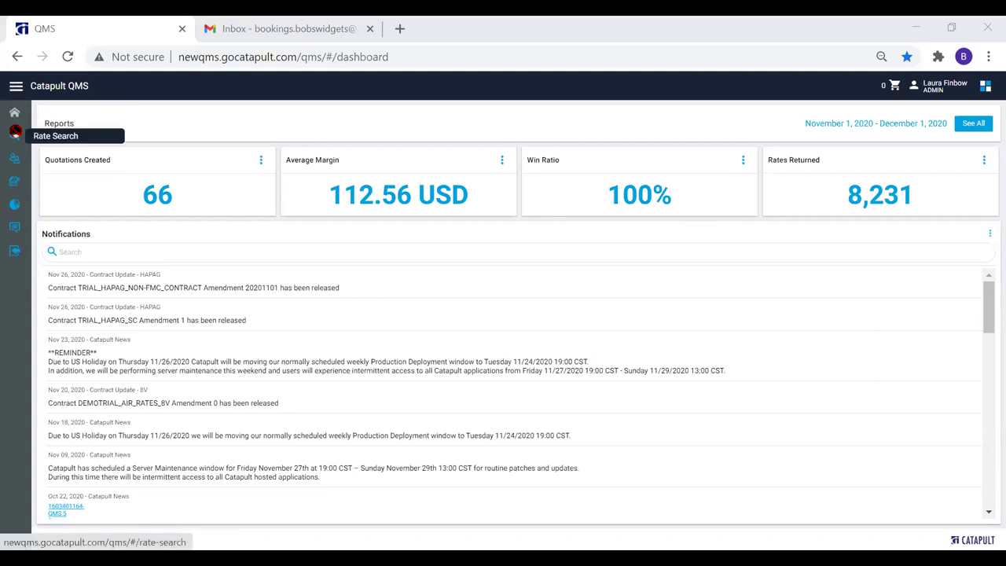
Step: Open a single rate search for FCL dry shipments with only the 40'HC container size selected
{"action": "left_click", "coordinate": [14, 132]}
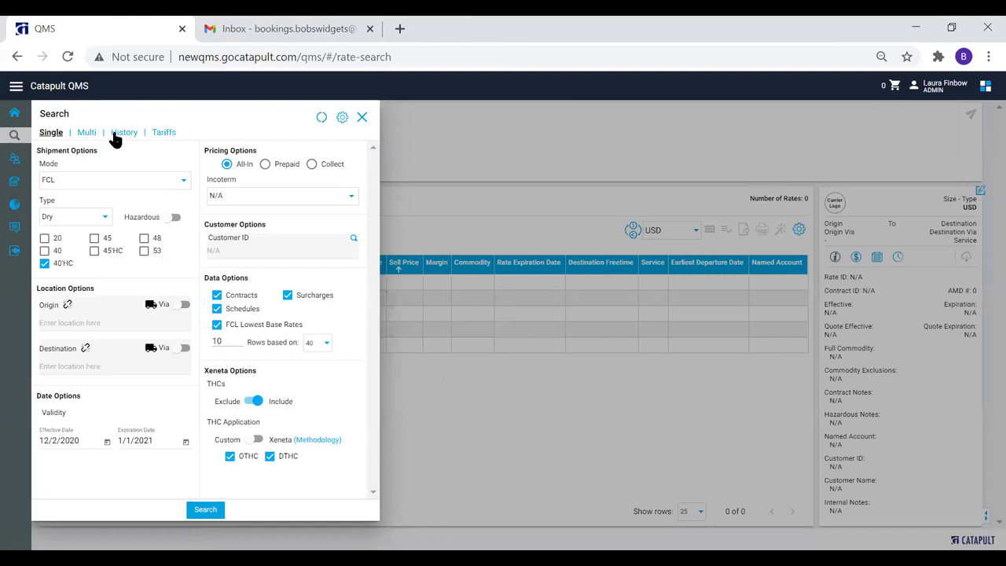
{"action": "left_click", "coordinate": [73, 182]}
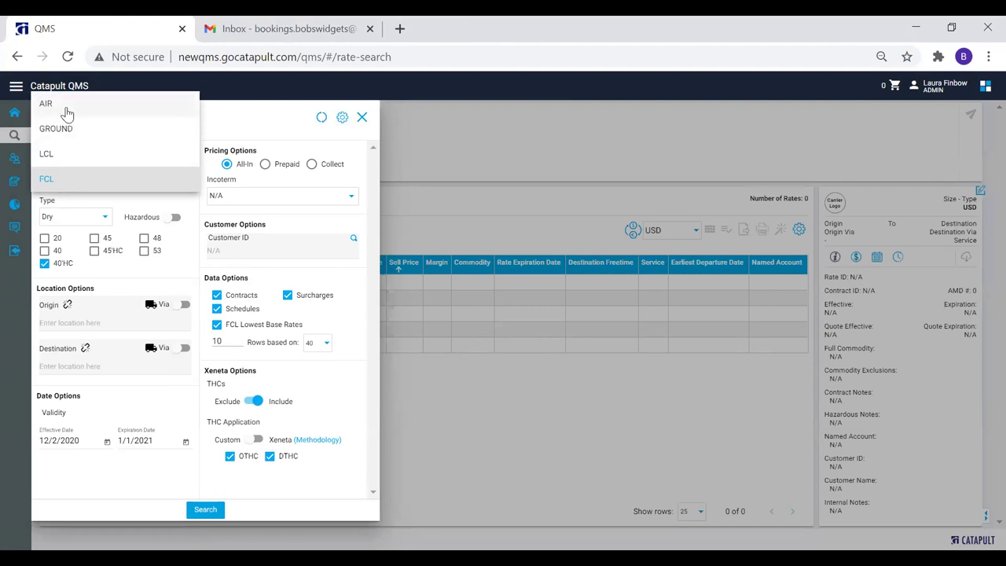
{"action": "left_click", "coordinate": [60, 179]}
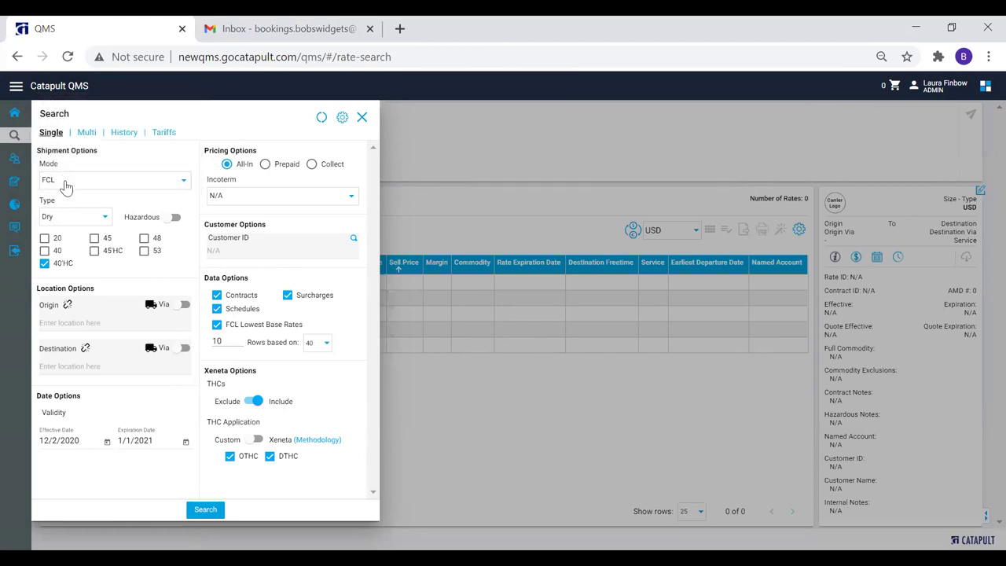
{"action": "left_click", "coordinate": [45, 239]}
{"action": "left_click", "coordinate": [45, 238]}
Step: Set the search origin to XIAMEN, CNFJ CN and the destination to LOS ANGELES, CA US
{"action": "type", "text": "xiame"}
{"action": "left_click", "coordinate": [83, 339]}
{"action": "left_click", "coordinate": [98, 366]}
{"action": "type", "text": "los ange"}
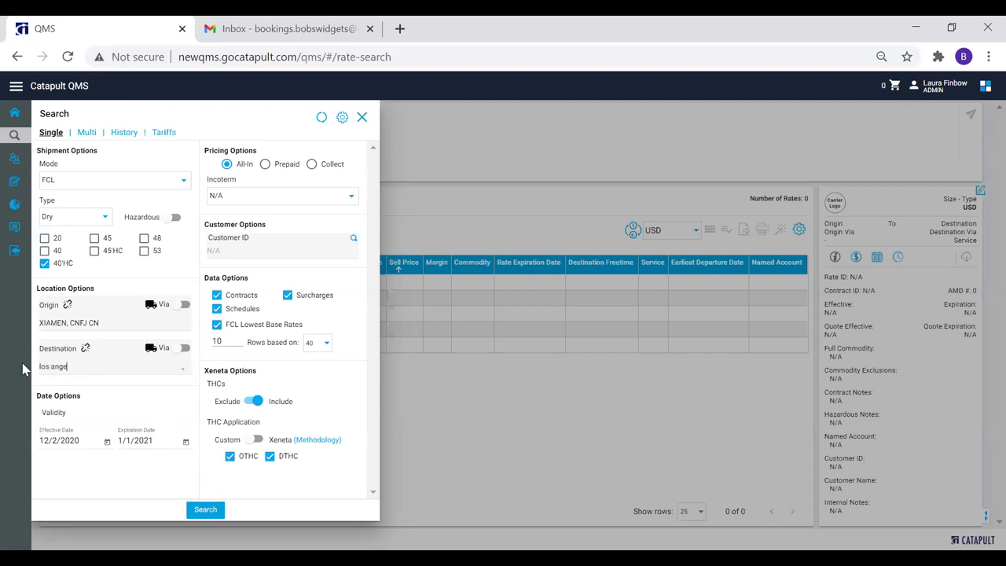
{"action": "left_click", "coordinate": [89, 377]}
Step: Run the rate search with All-In pricing, incoterm N/A and no origin via location
{"action": "left_click", "coordinate": [177, 306]}
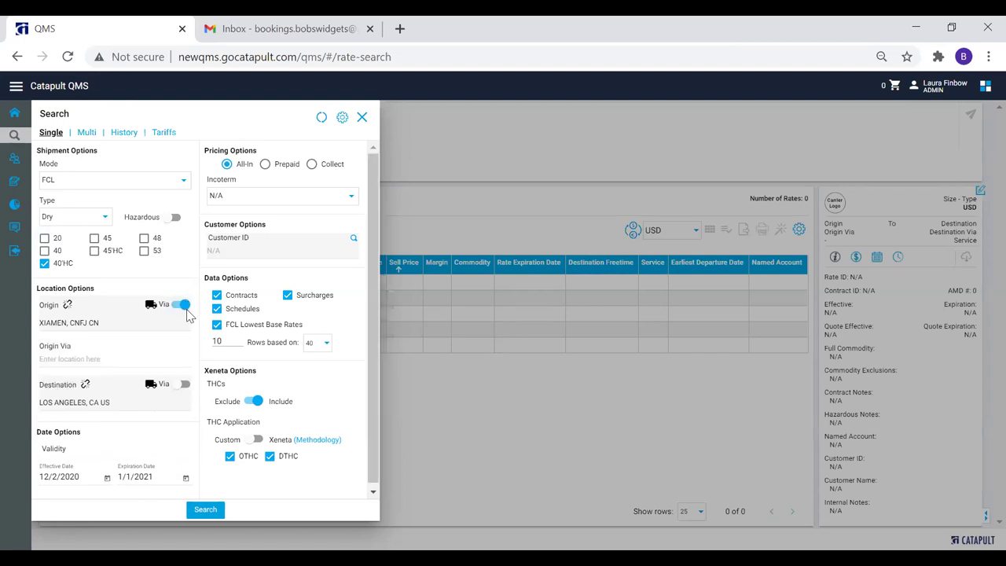
{"action": "left_click", "coordinate": [181, 304]}
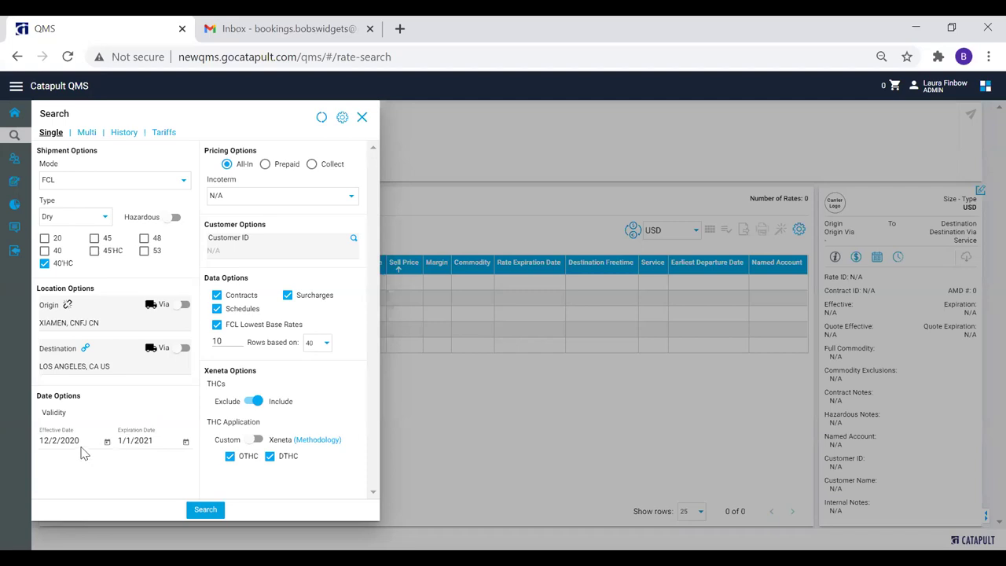
{"action": "left_click", "coordinate": [226, 164]}
{"action": "left_click", "coordinate": [291, 197]}
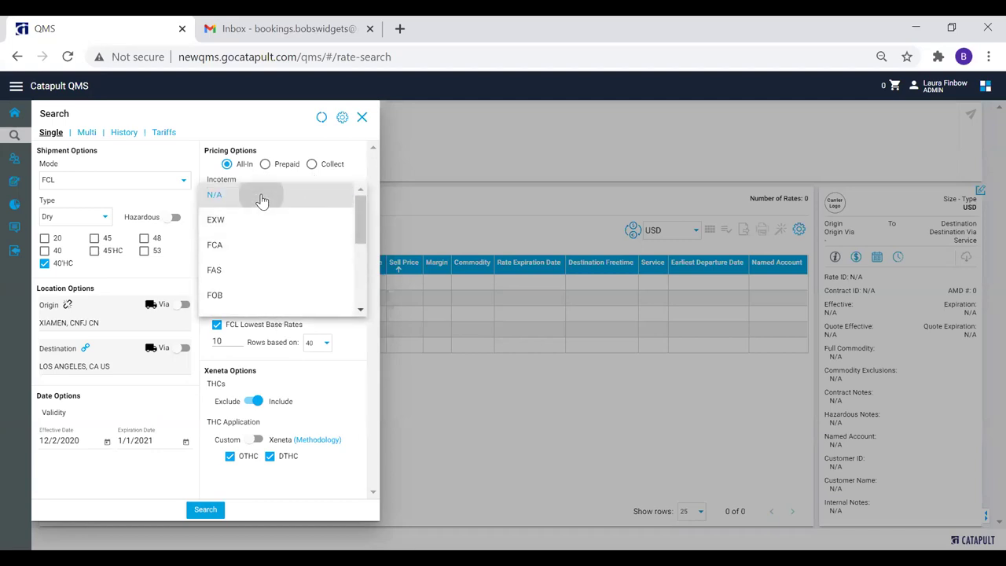
{"action": "left_click", "coordinate": [262, 197]}
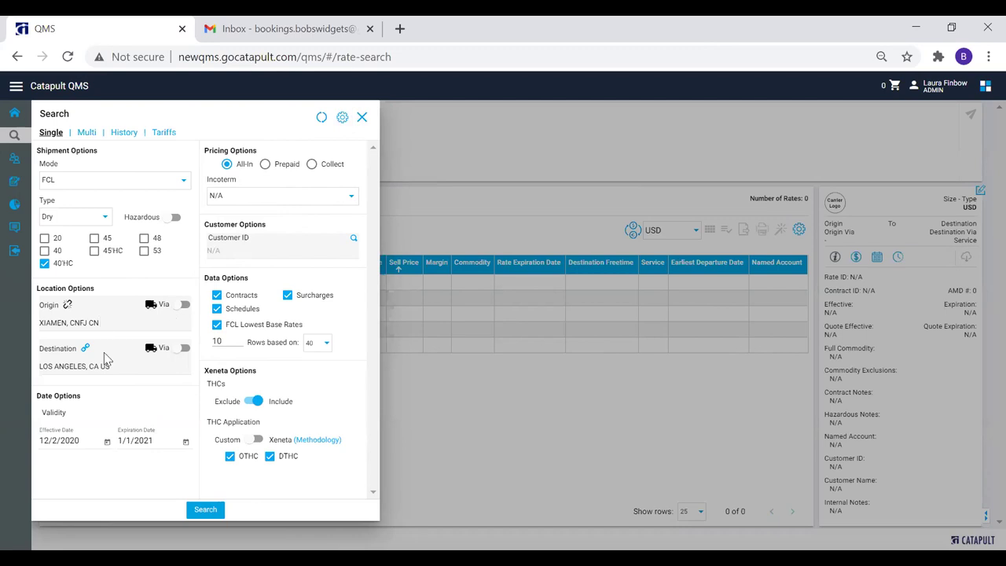
{"action": "left_click", "coordinate": [205, 511]}
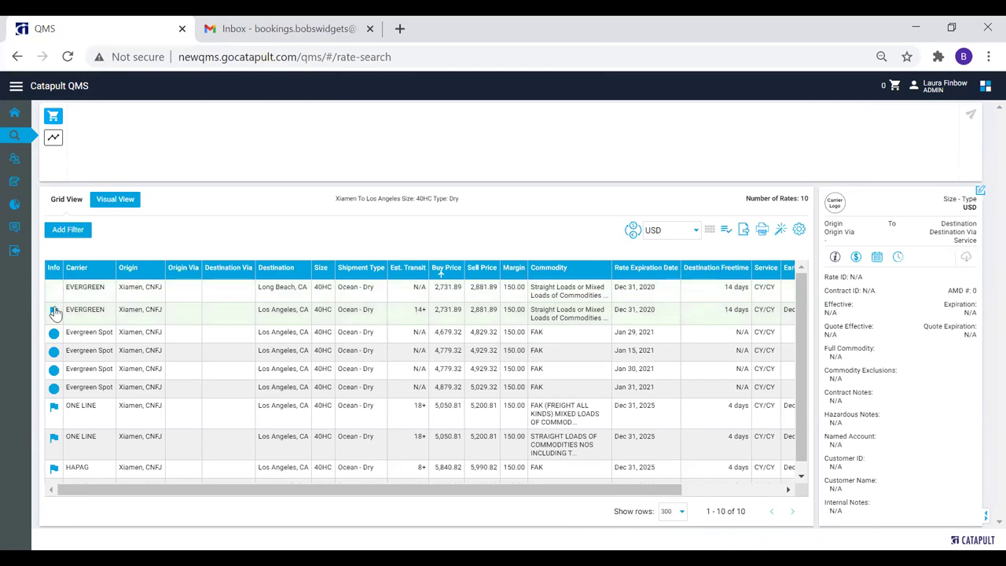
Step: Check the info markers in the rate results and view the details of the Evergreen rate to Long Beach
{"action": "mouse_move", "coordinate": [56, 314]}
{"action": "mouse_move", "coordinate": [54, 340]}
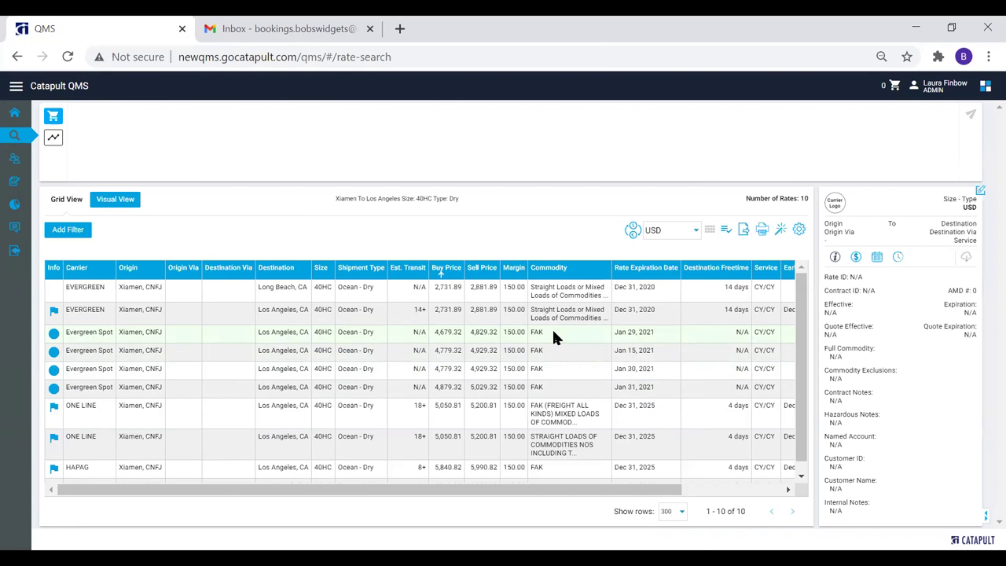
{"action": "left_click", "coordinate": [443, 288]}
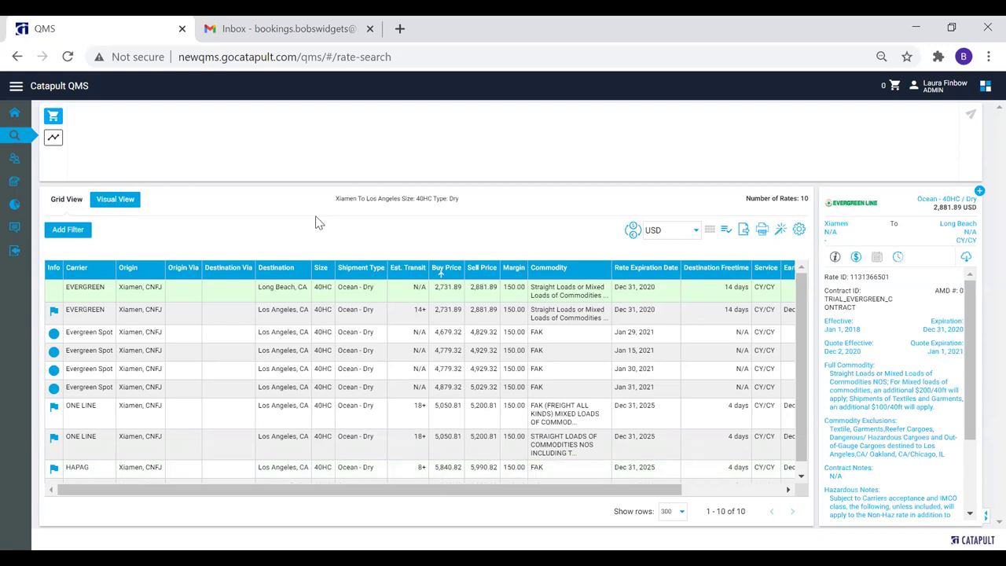
Step: Look at the rates and their markers in Visual View, and return to Grid View
{"action": "left_click", "coordinate": [124, 202]}
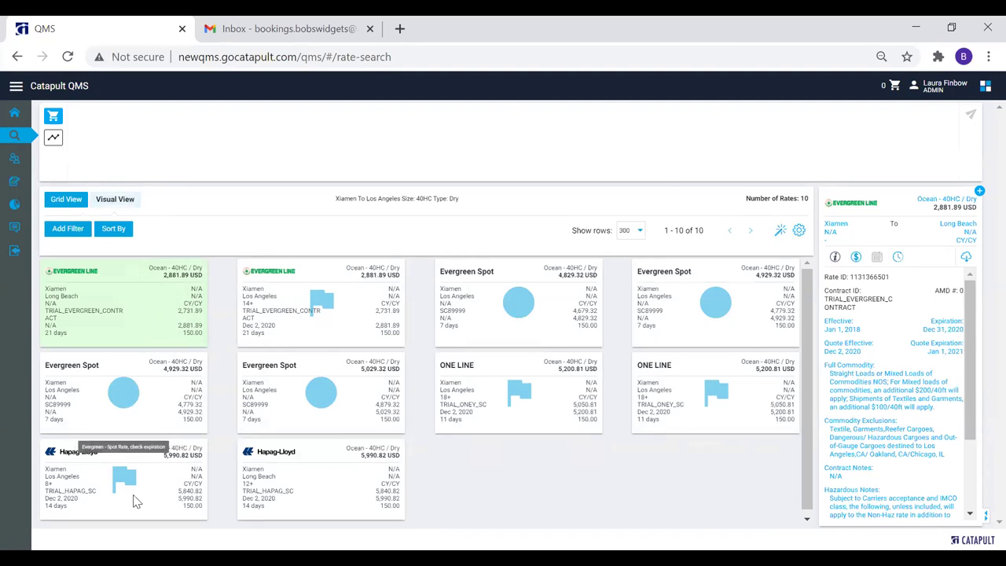
{"action": "mouse_move", "coordinate": [327, 291]}
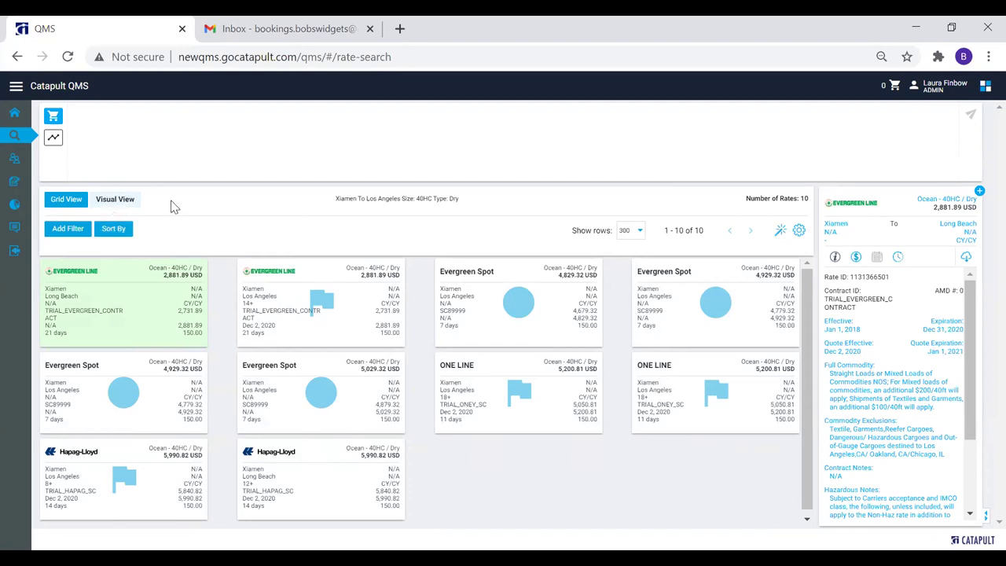
{"action": "left_click", "coordinate": [69, 201]}
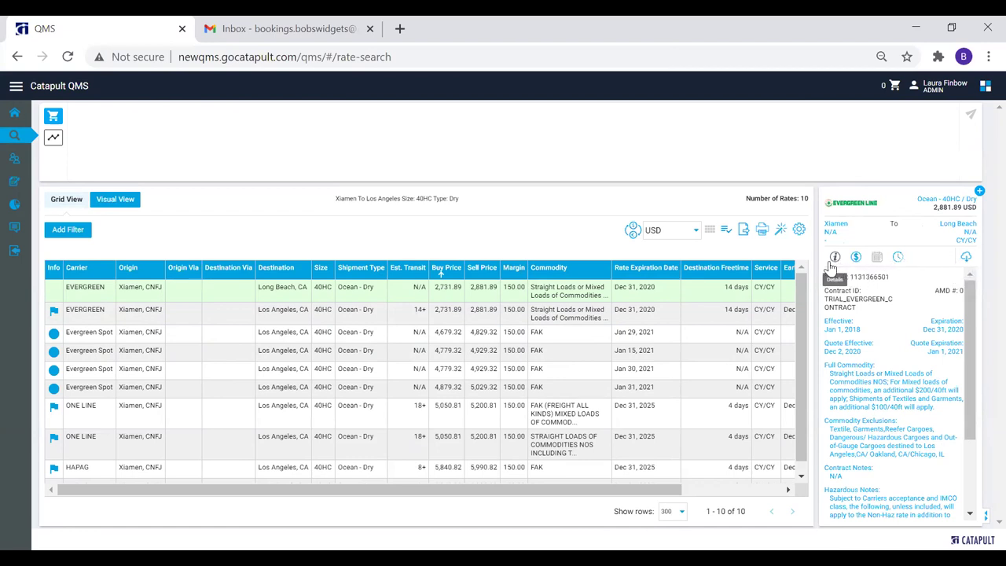
Step: Select the Evergreen rate to Los Angeles and review its validity dates, commodity, exclusions and hazardous notes
{"action": "left_click", "coordinate": [475, 318]}
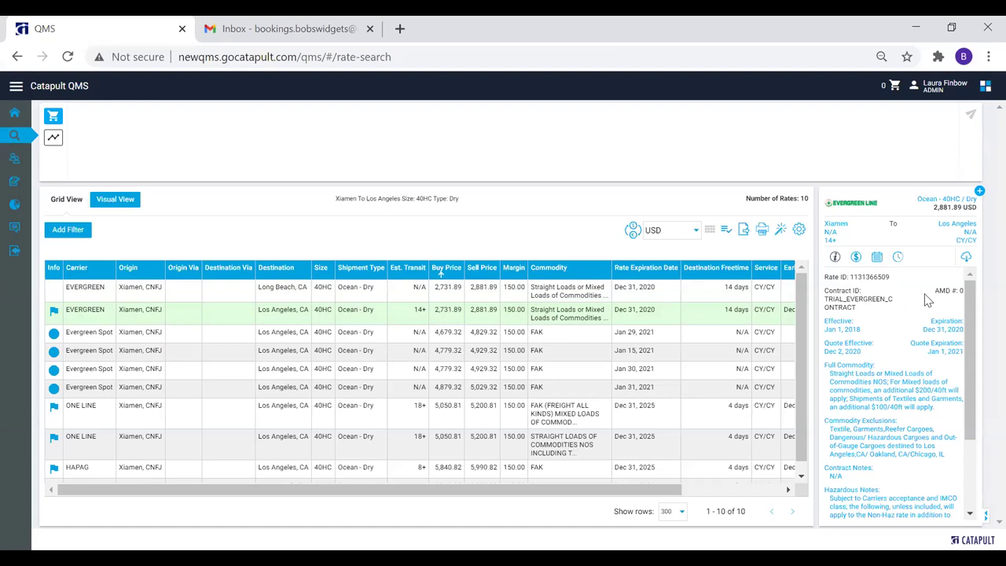
{"action": "scroll", "coordinate": [899, 346], "scroll_direction": "down", "scroll_amount": 2}
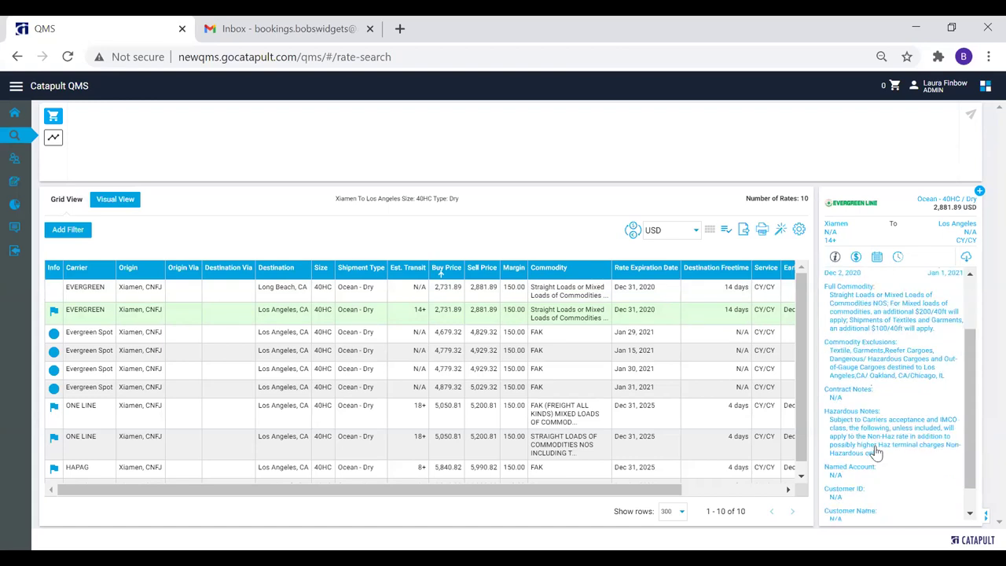
{"action": "scroll", "coordinate": [876, 454], "scroll_direction": "up", "scroll_amount": 1}
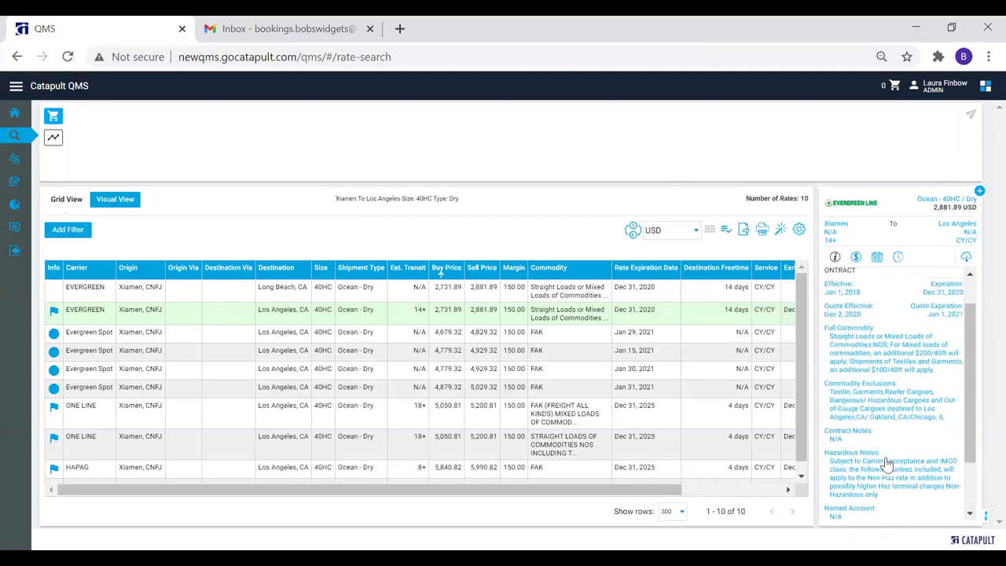
{"action": "scroll", "coordinate": [886, 464], "scroll_direction": "up", "scroll_amount": 1}
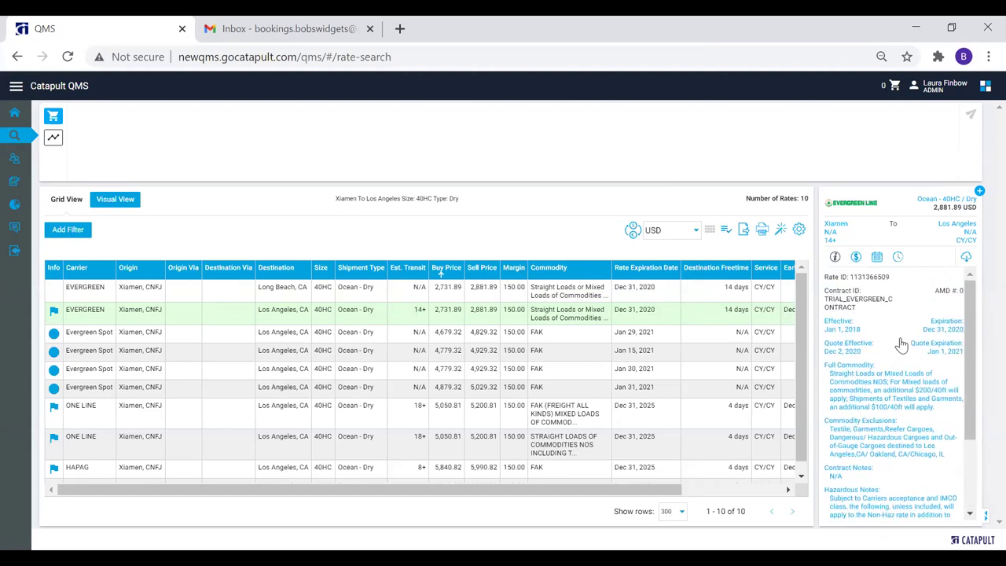
{"action": "scroll", "coordinate": [902, 378], "scroll_direction": "down", "scroll_amount": 3}
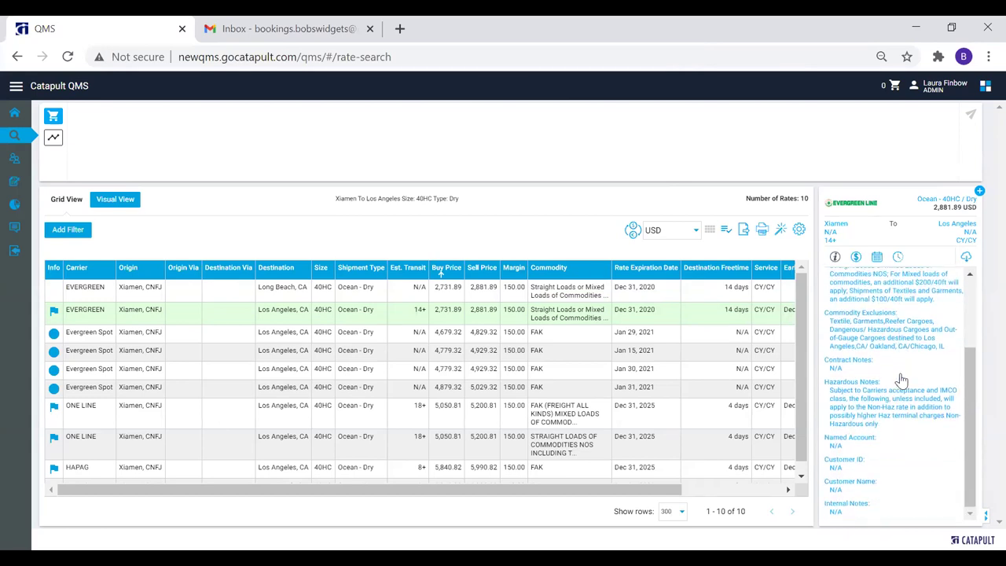
{"action": "scroll", "coordinate": [899, 502], "scroll_direction": "up", "scroll_amount": 2}
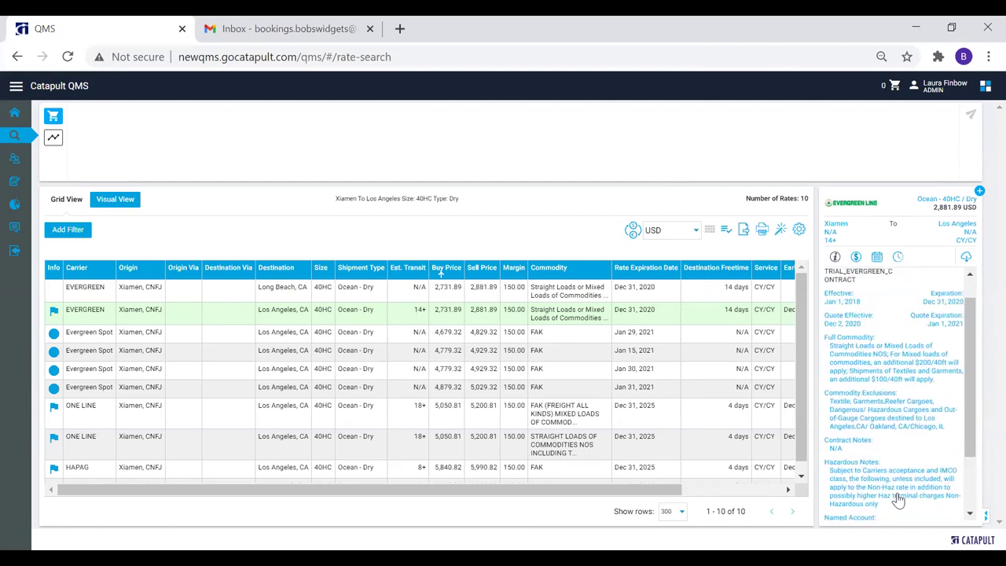
{"action": "scroll", "coordinate": [899, 502], "scroll_direction": "up", "scroll_amount": 1}
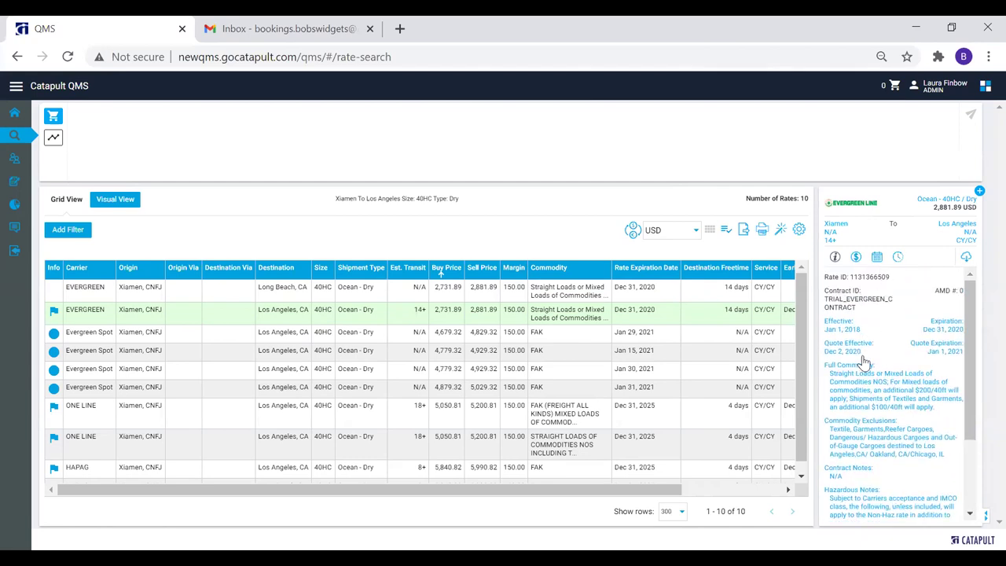
{"action": "scroll", "coordinate": [876, 391], "scroll_direction": "down", "scroll_amount": 2}
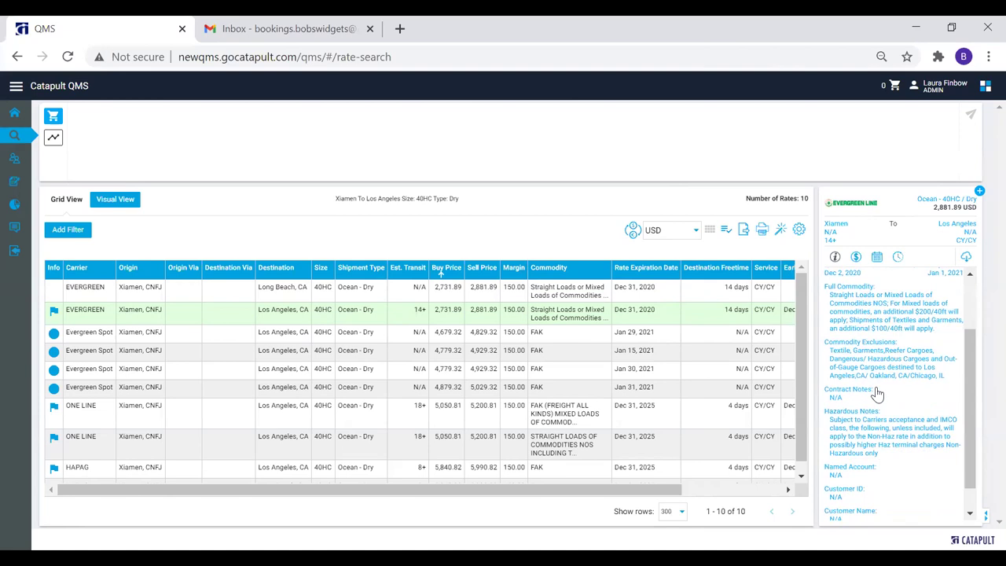
{"action": "scroll", "coordinate": [878, 394], "scroll_direction": "up", "scroll_amount": 2}
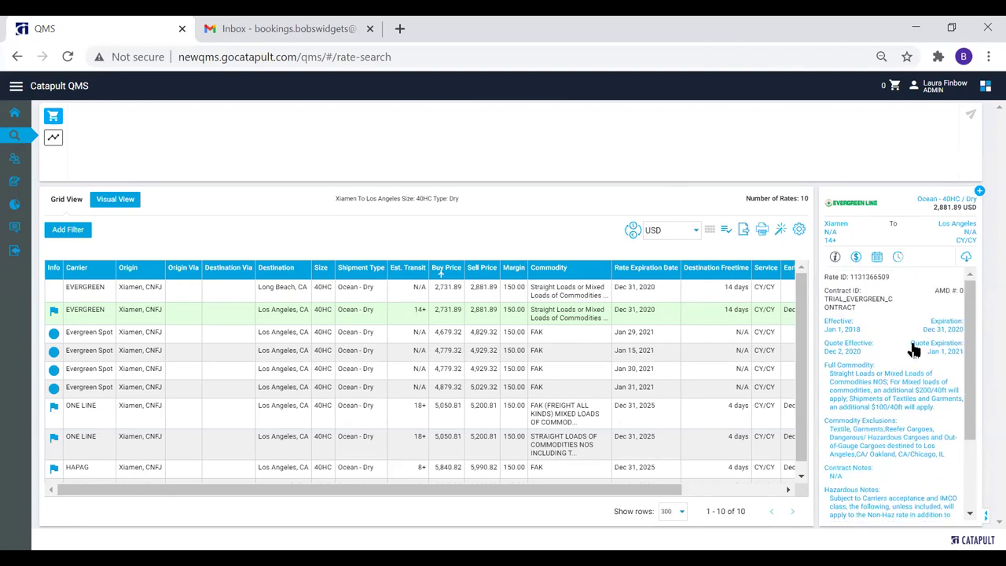
Step: Open the charges of the Evergreen Los Angeles rate and group them by Prepaid/Collect
{"action": "left_click", "coordinate": [857, 264]}
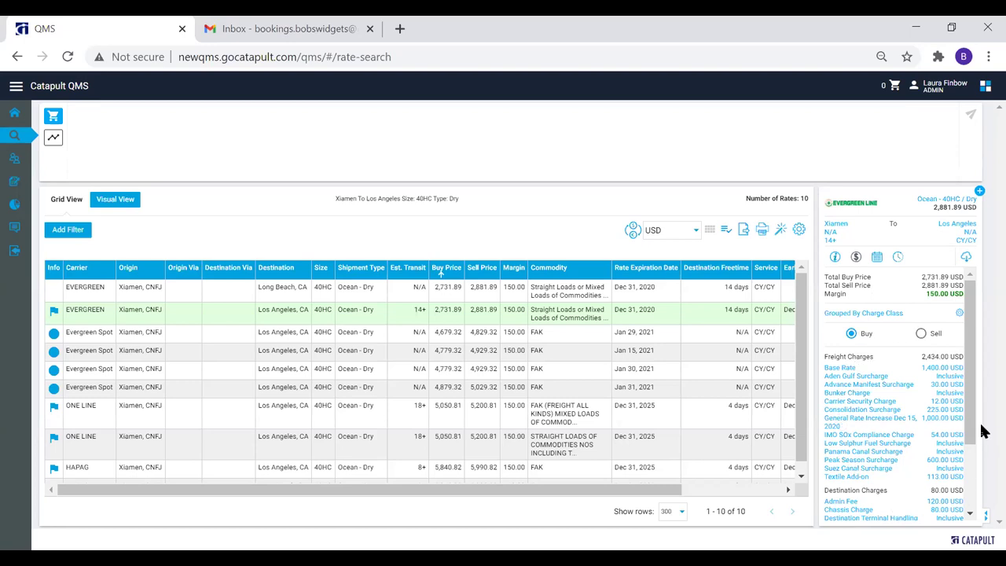
{"action": "left_click", "coordinate": [959, 314]}
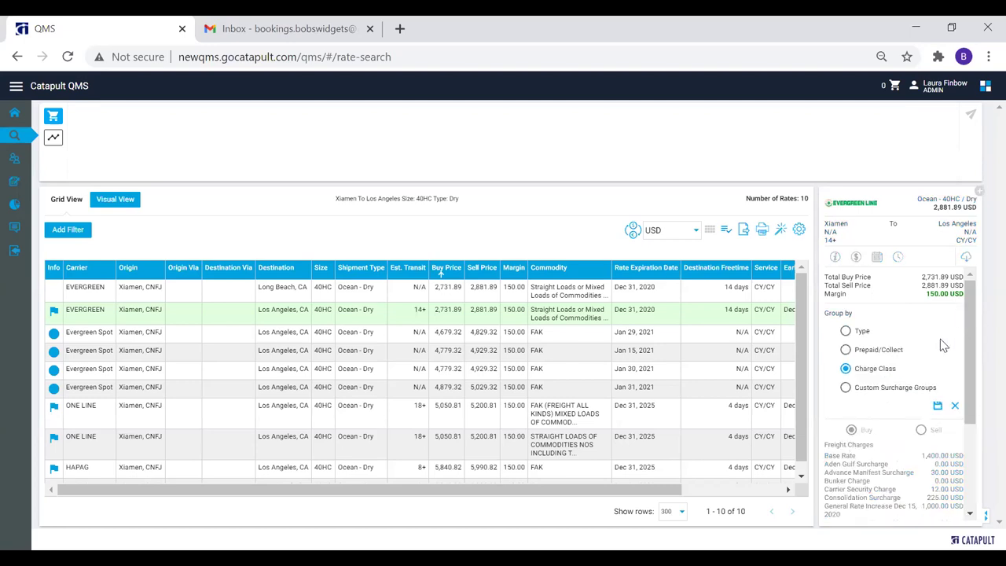
{"action": "left_click", "coordinate": [878, 353]}
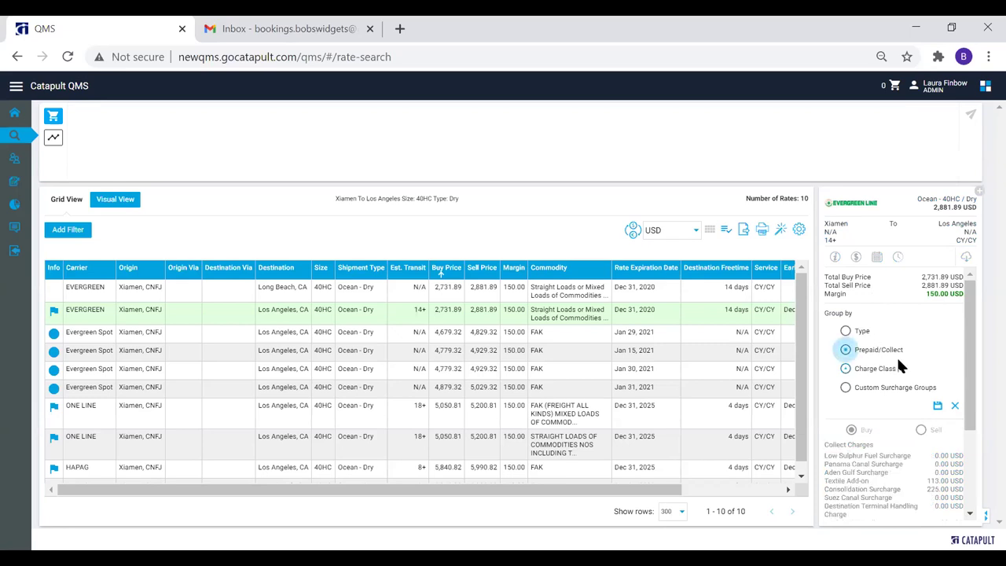
{"action": "left_click", "coordinate": [938, 405]}
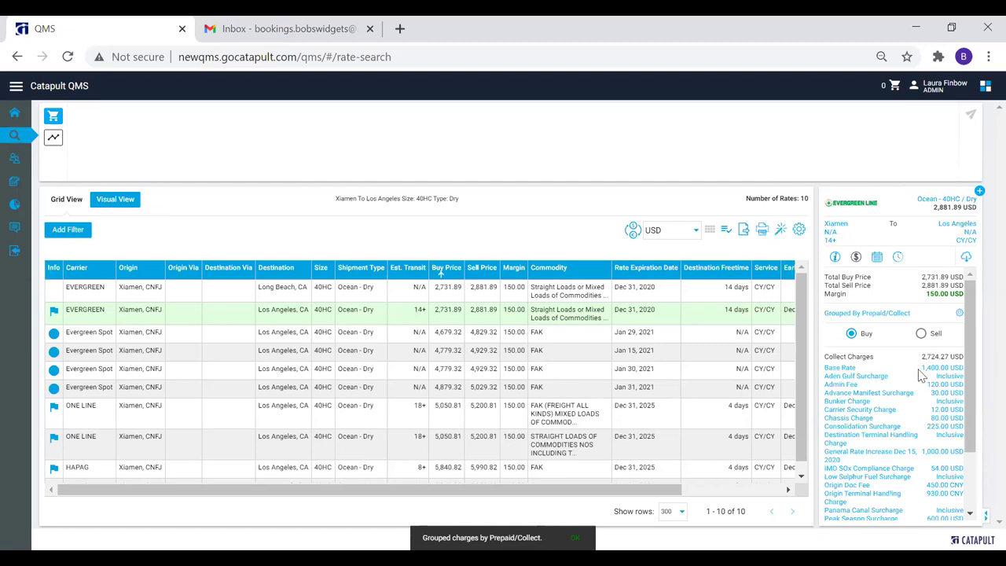
{"action": "scroll", "coordinate": [924, 384], "scroll_direction": "down", "scroll_amount": 3}
{"action": "scroll", "coordinate": [951, 464], "scroll_direction": "up", "scroll_amount": 3}
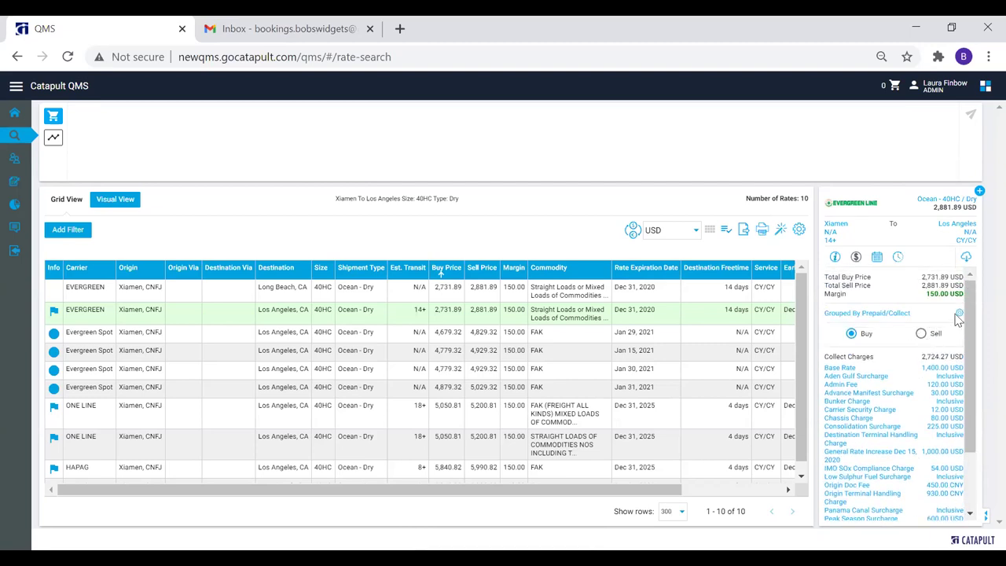
Step: Regroup the rate's charges by Charge Class and show the Sell charges
{"action": "left_click", "coordinate": [959, 313]}
{"action": "left_click", "coordinate": [865, 332]}
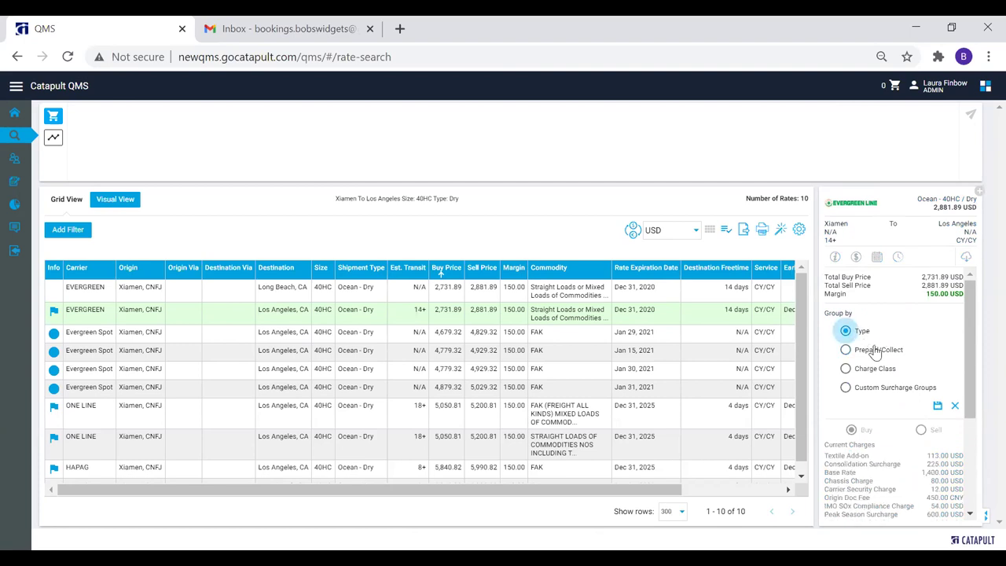
{"action": "left_click", "coordinate": [879, 371]}
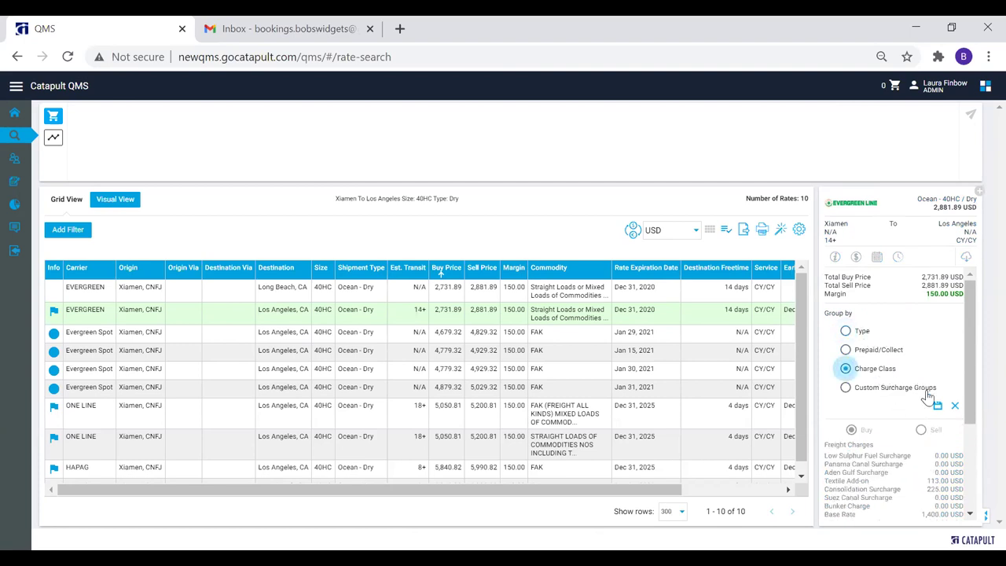
{"action": "left_click", "coordinate": [938, 406]}
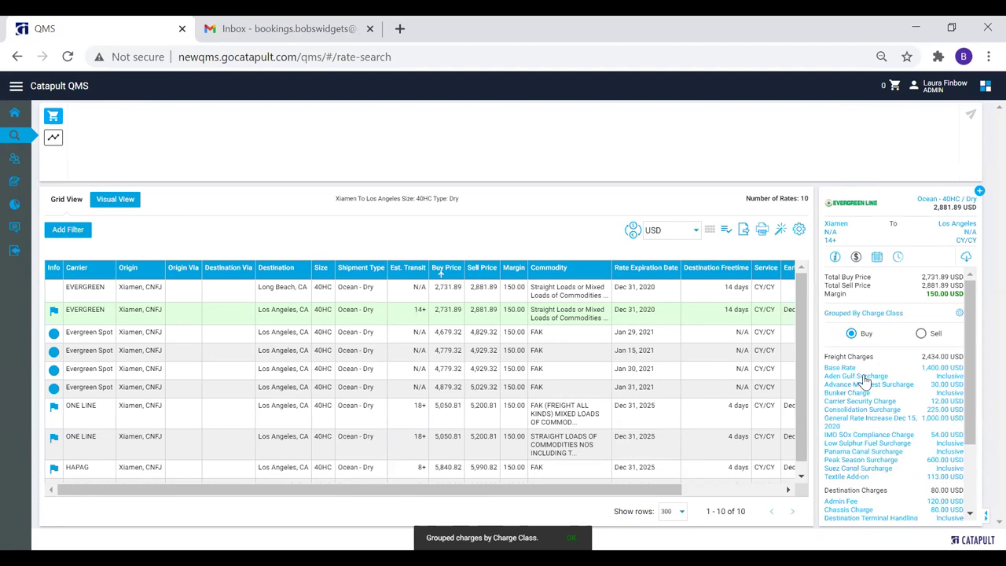
{"action": "left_click", "coordinate": [923, 335]}
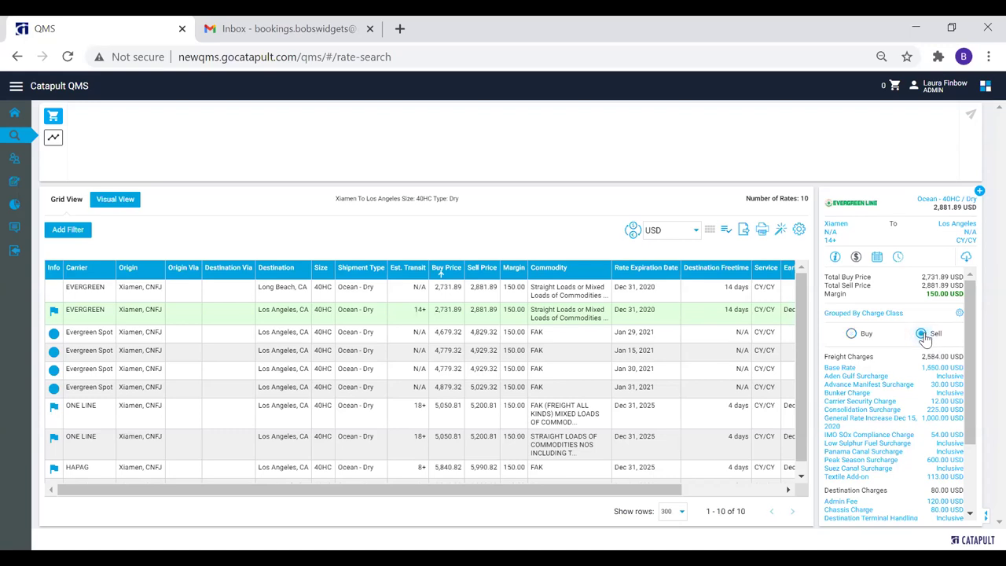
Step: Show the Evergreen rate's Buy charges and review the details of its freight and destination surcharges
{"action": "left_click", "coordinate": [852, 335]}
{"action": "scroll", "coordinate": [884, 428], "scroll_direction": "down", "scroll_amount": 3}
{"action": "scroll", "coordinate": [881, 471], "scroll_direction": "up", "scroll_amount": 4}
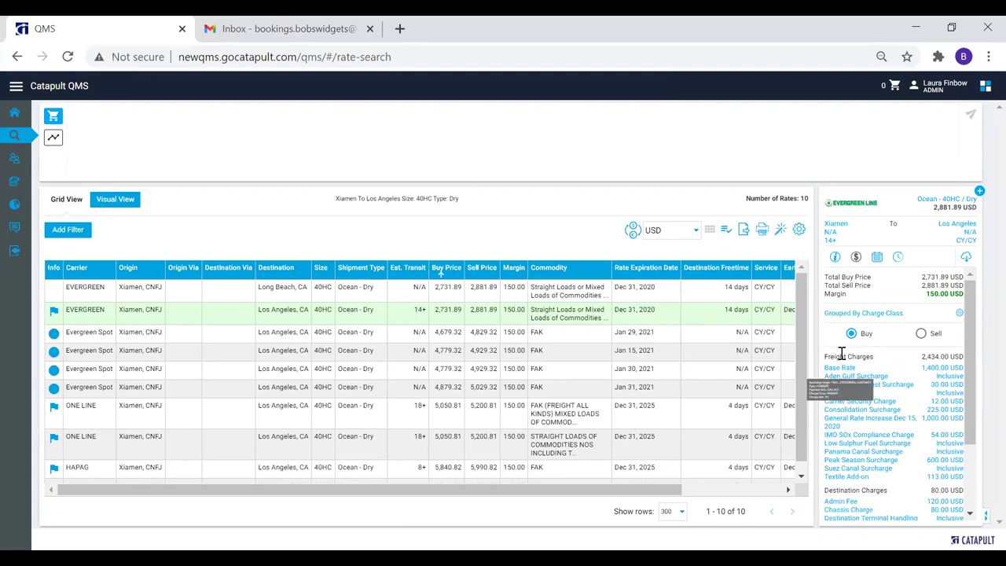
{"action": "mouse_move", "coordinate": [840, 374]}
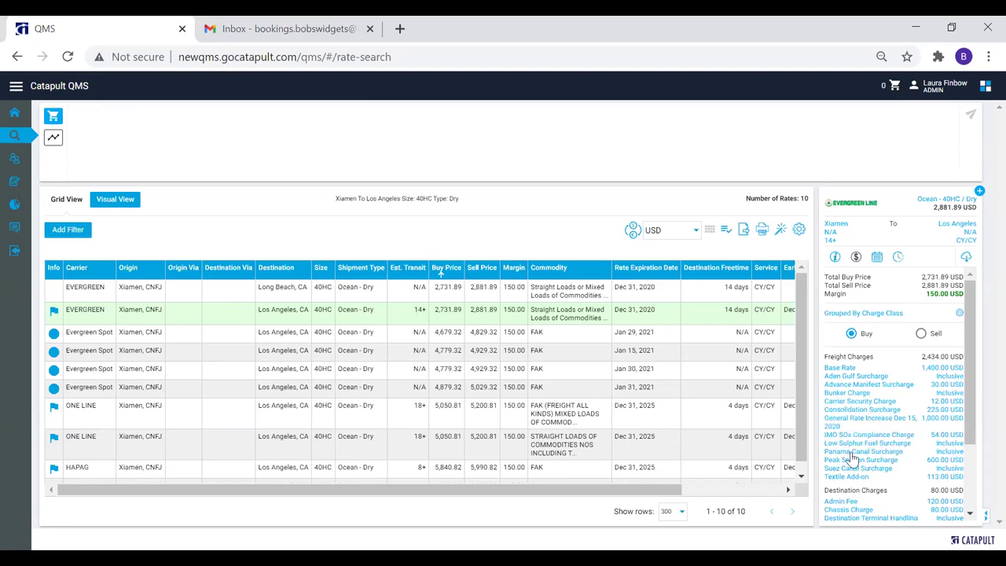
{"action": "mouse_move", "coordinate": [850, 503]}
{"action": "mouse_move", "coordinate": [900, 424]}
Step: Open the rate's sailing schedules, examine the vessel and voyage details of a Dec 2, 2020 departure, and collapse them again
{"action": "left_click", "coordinate": [876, 259]}
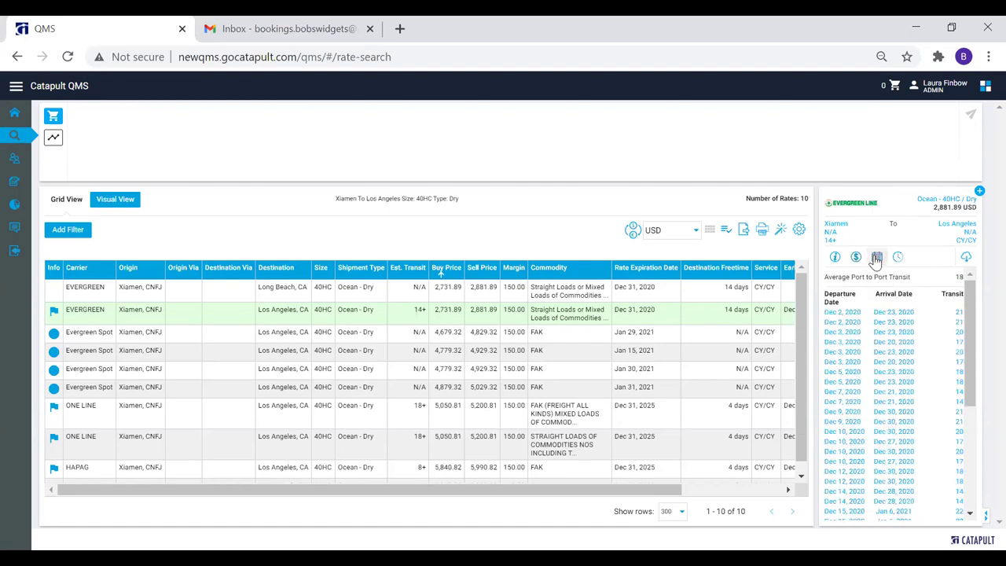
{"action": "left_click", "coordinate": [847, 324]}
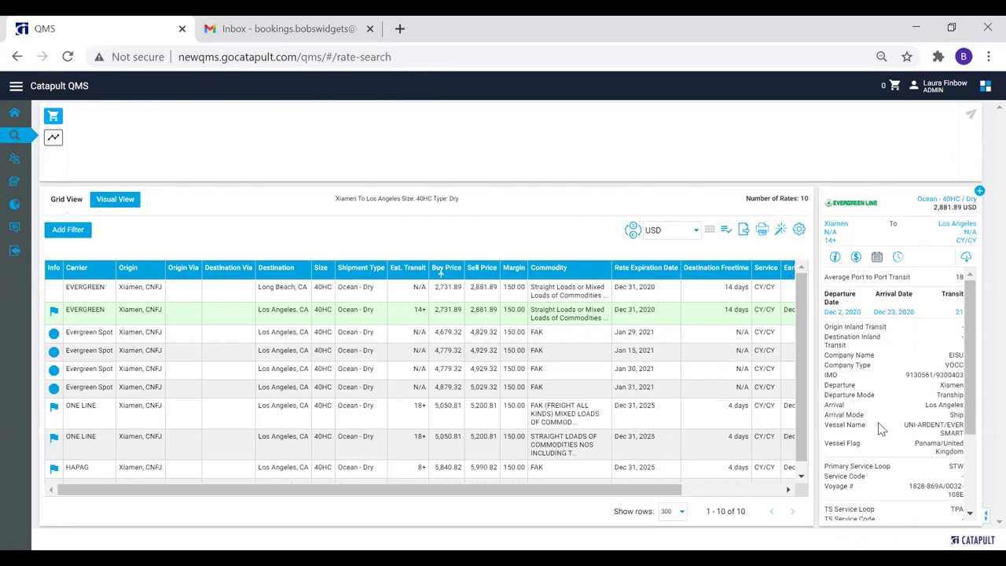
{"action": "scroll", "coordinate": [883, 429], "scroll_direction": "down", "scroll_amount": 1}
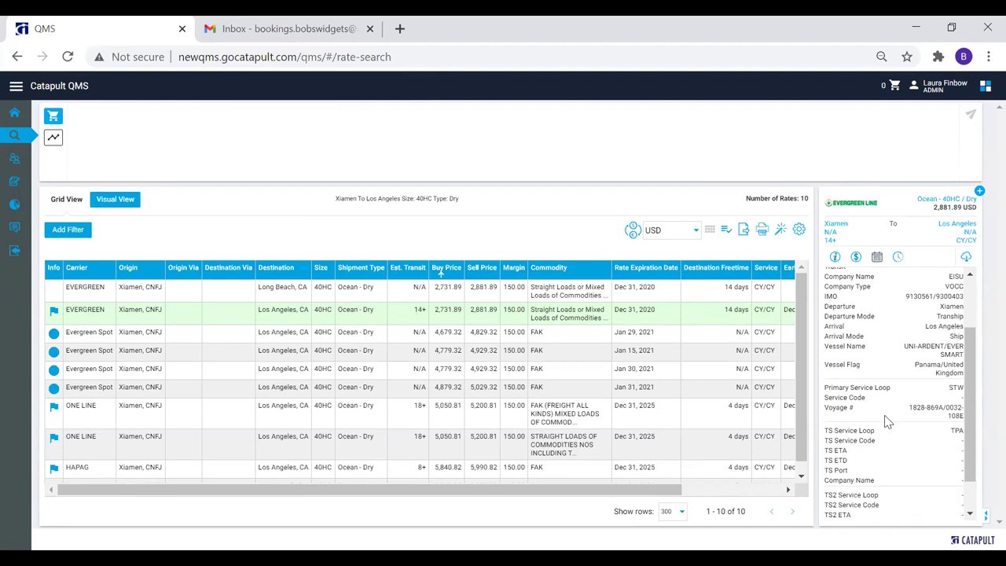
{"action": "scroll", "coordinate": [905, 438], "scroll_direction": "down", "scroll_amount": 1}
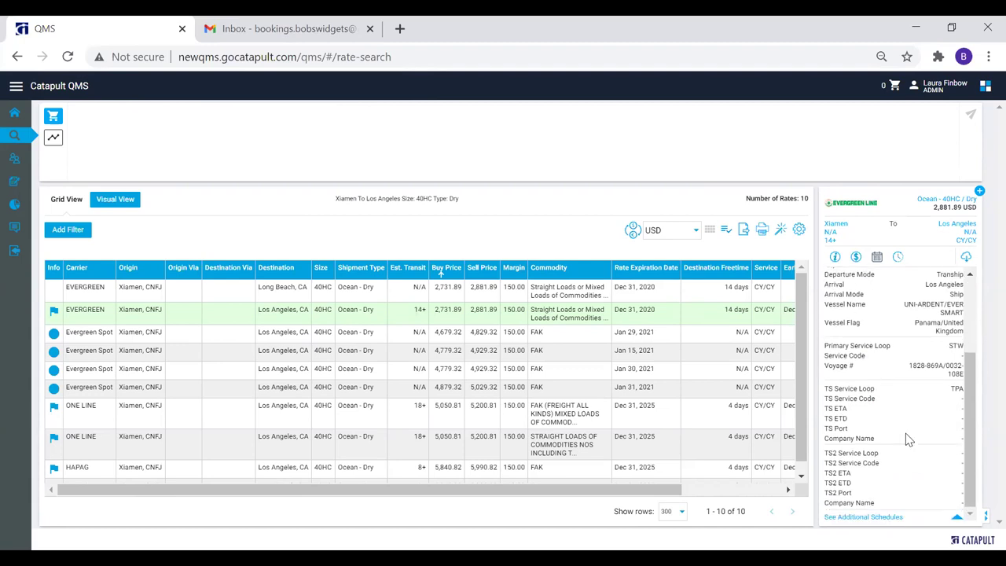
{"action": "left_click", "coordinate": [957, 518]}
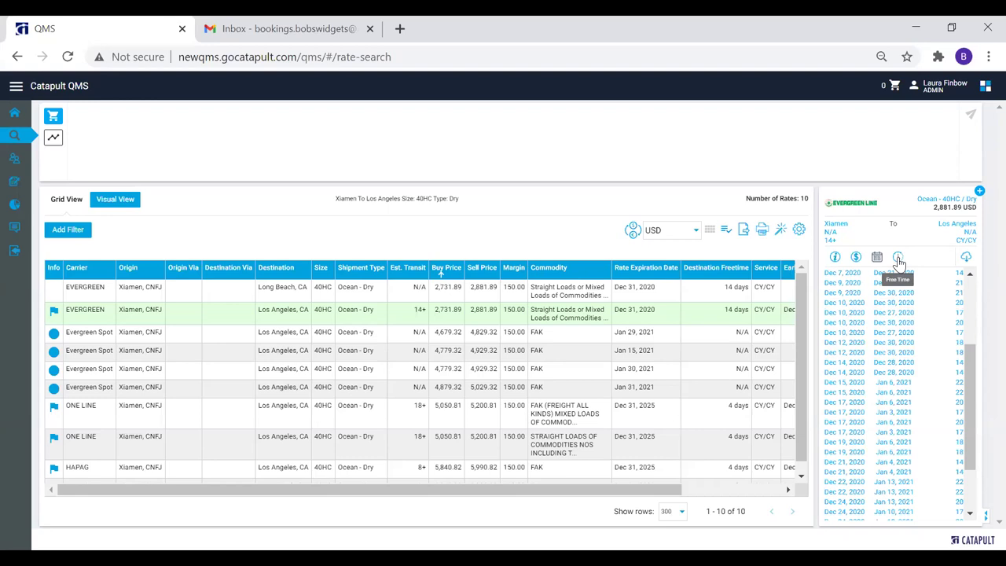
Step: Review the rate's free time at origin and destination, and return to its list of charges
{"action": "left_click", "coordinate": [898, 259]}
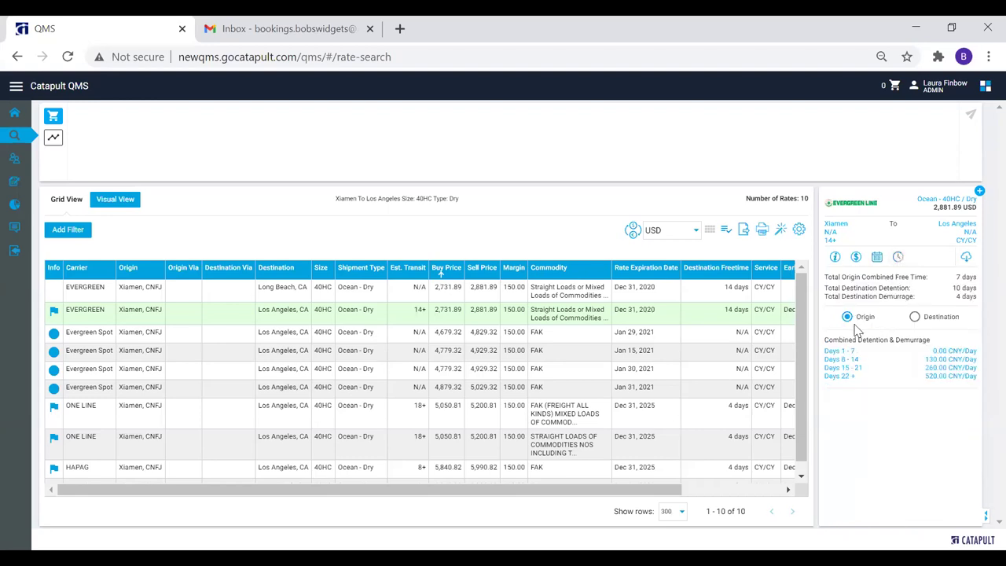
{"action": "left_click", "coordinate": [915, 316]}
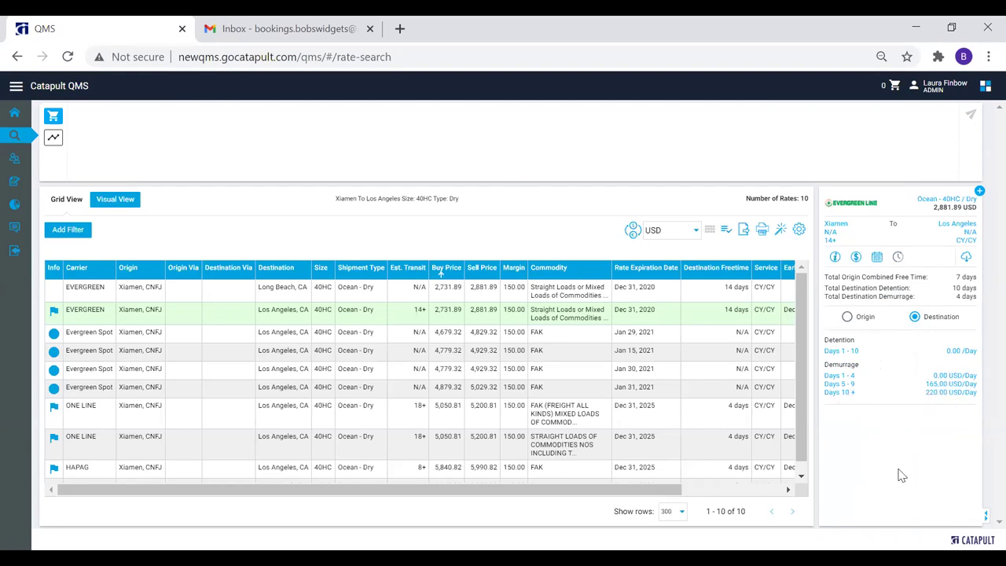
{"action": "left_click", "coordinate": [855, 258]}
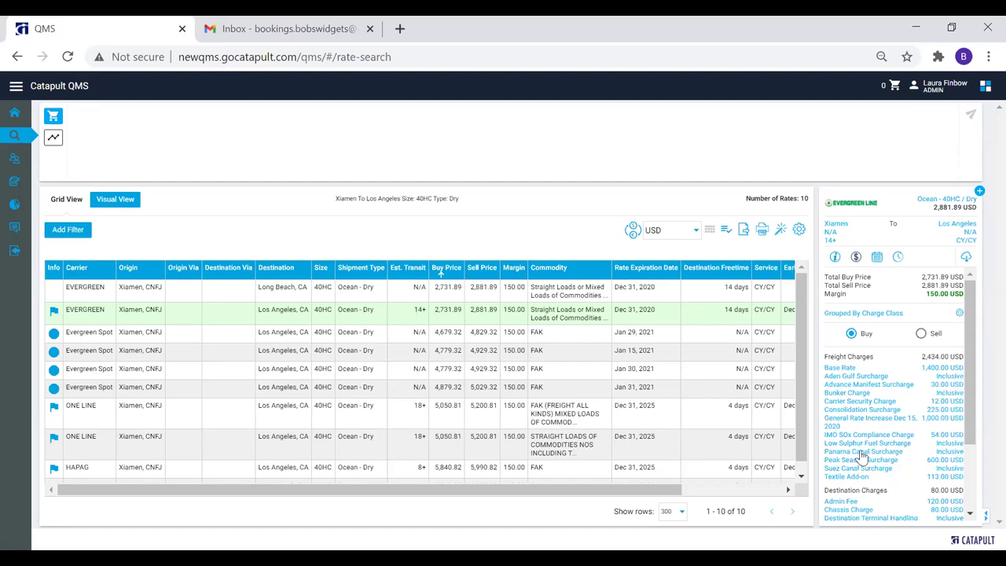
{"action": "scroll", "coordinate": [873, 414], "scroll_direction": "down", "scroll_amount": 3}
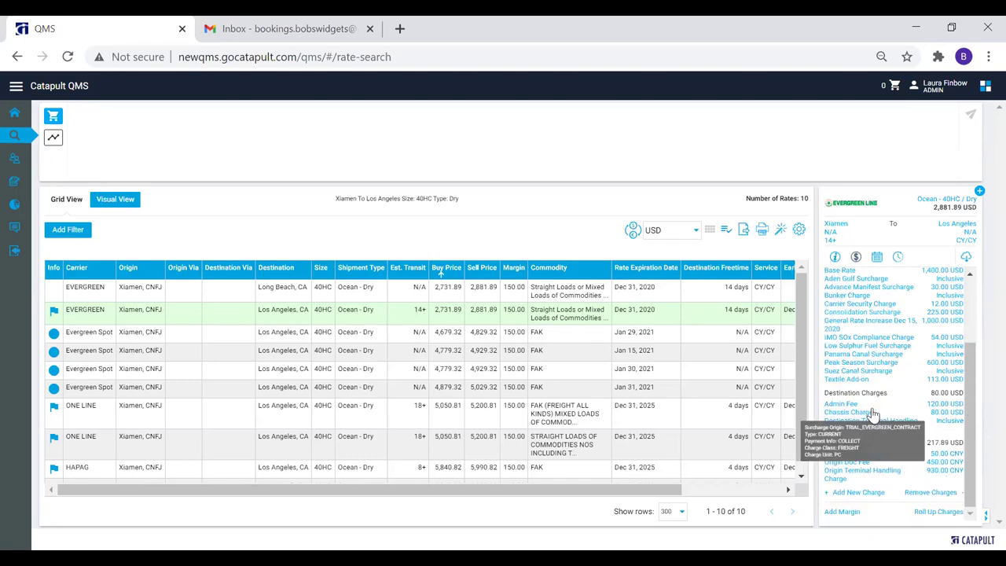
Step: Start a new charge, look through its price, type, payment and charge unit options, and cancel it
{"action": "left_click", "coordinate": [848, 499]}
{"action": "scroll", "coordinate": [867, 376], "scroll_direction": "up", "scroll_amount": 1}
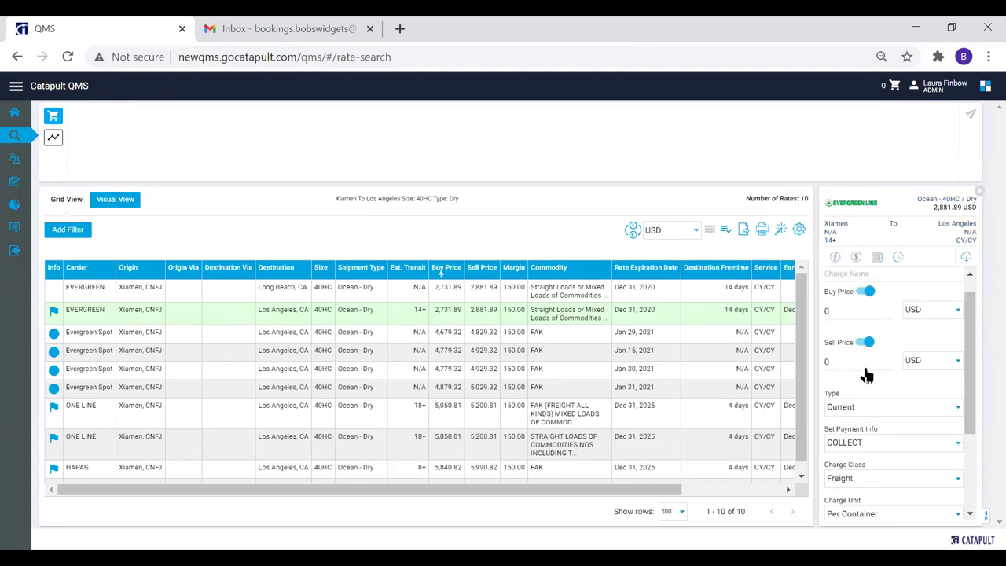
{"action": "scroll", "coordinate": [866, 376], "scroll_direction": "up", "scroll_amount": 1}
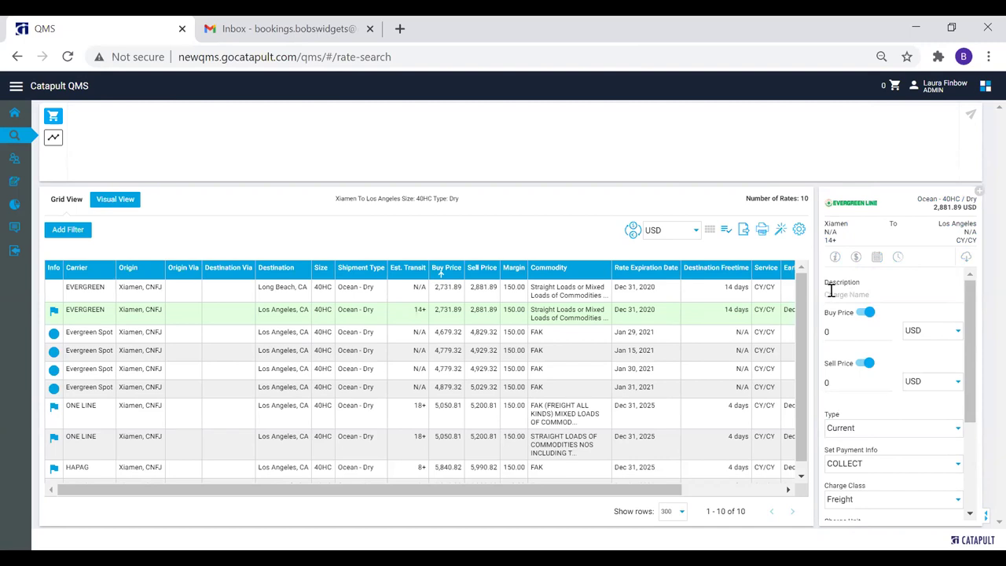
{"action": "left_click", "coordinate": [867, 312]}
{"action": "left_click_drag", "start_coordinate": [968, 393], "coordinate": [966, 465]}
{"action": "left_click", "coordinate": [859, 303]}
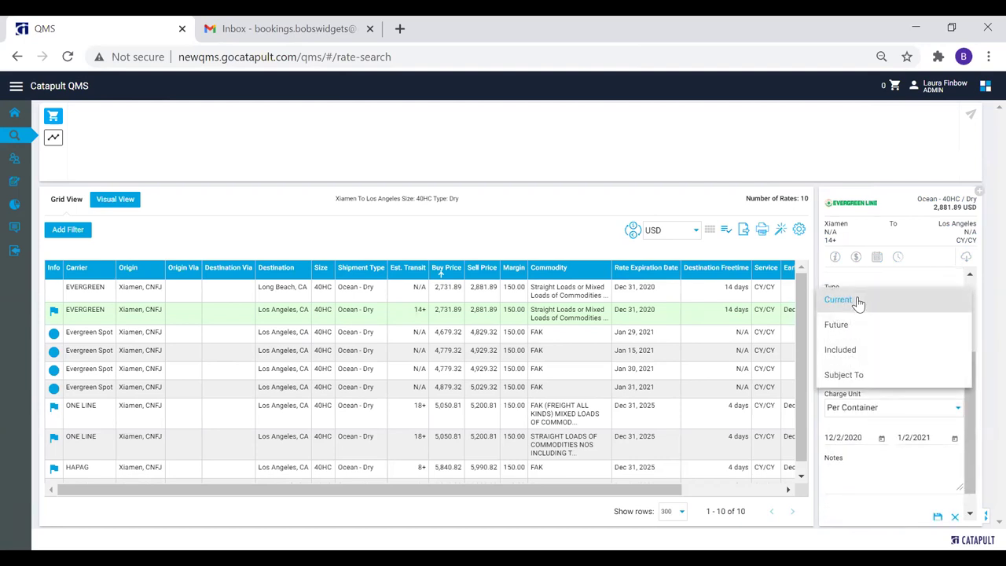
{"action": "left_click", "coordinate": [859, 305]}
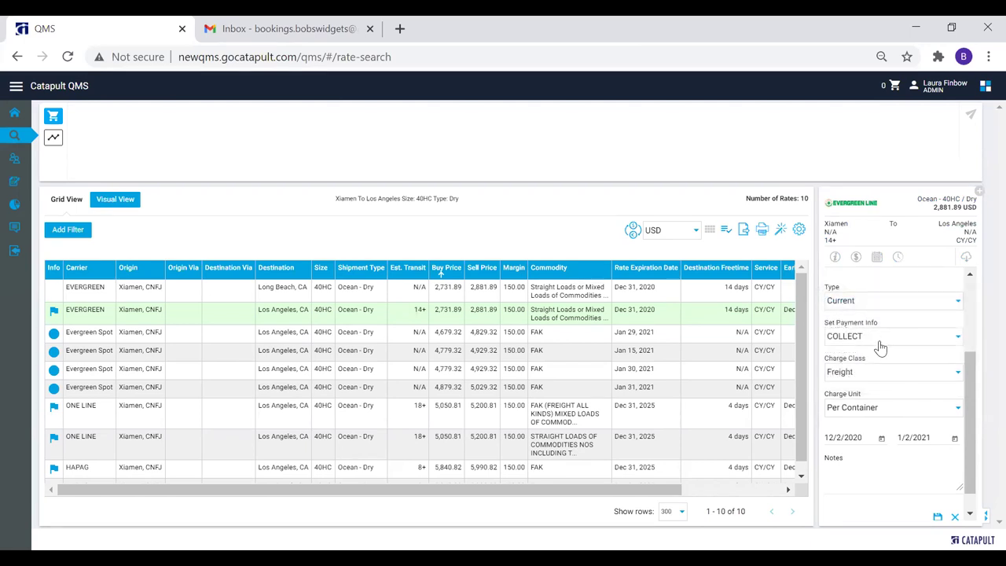
{"action": "left_click", "coordinate": [865, 342]}
{"action": "left_click", "coordinate": [864, 342]}
{"action": "left_click", "coordinate": [862, 415]}
{"action": "left_click", "coordinate": [865, 412]}
{"action": "scroll", "coordinate": [971, 452], "scroll_direction": "down", "scroll_amount": 1}
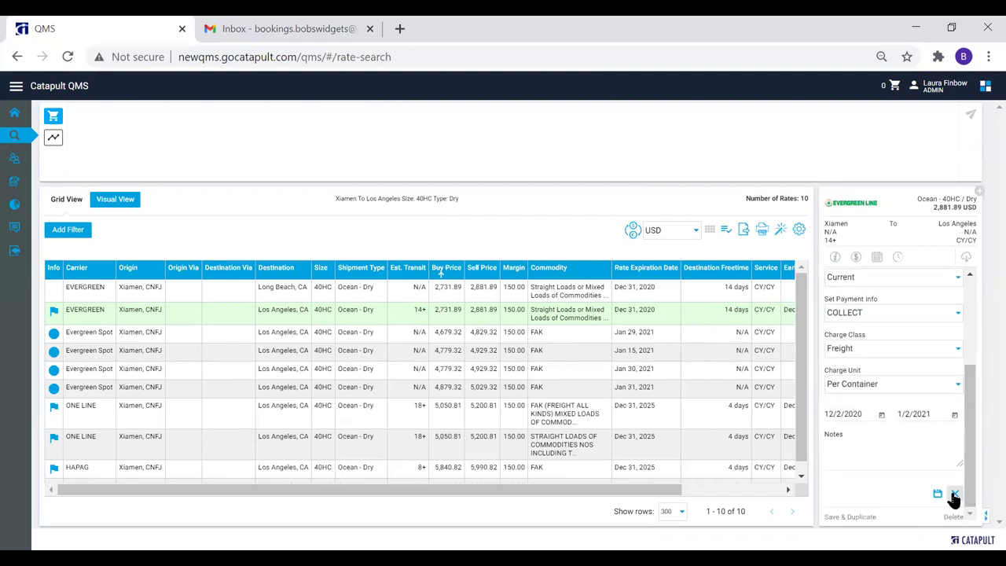
{"action": "left_click", "coordinate": [955, 495]}
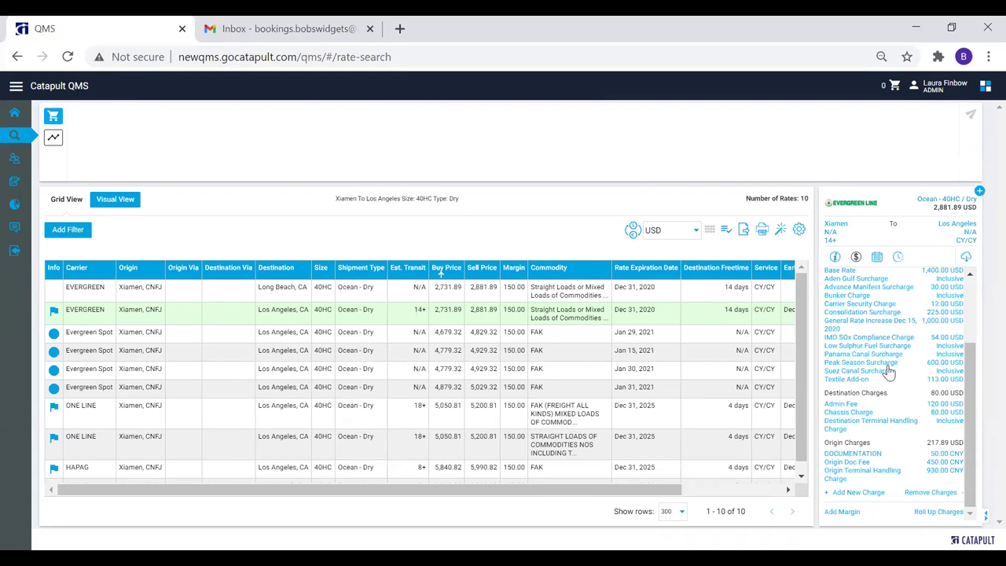
Step: Add a 25 USD price margin to the Base Rate of the Evergreen rate and save it
{"action": "left_click", "coordinate": [842, 513]}
{"action": "double_click", "coordinate": [845, 353]}
{"action": "type", "text": "25"}
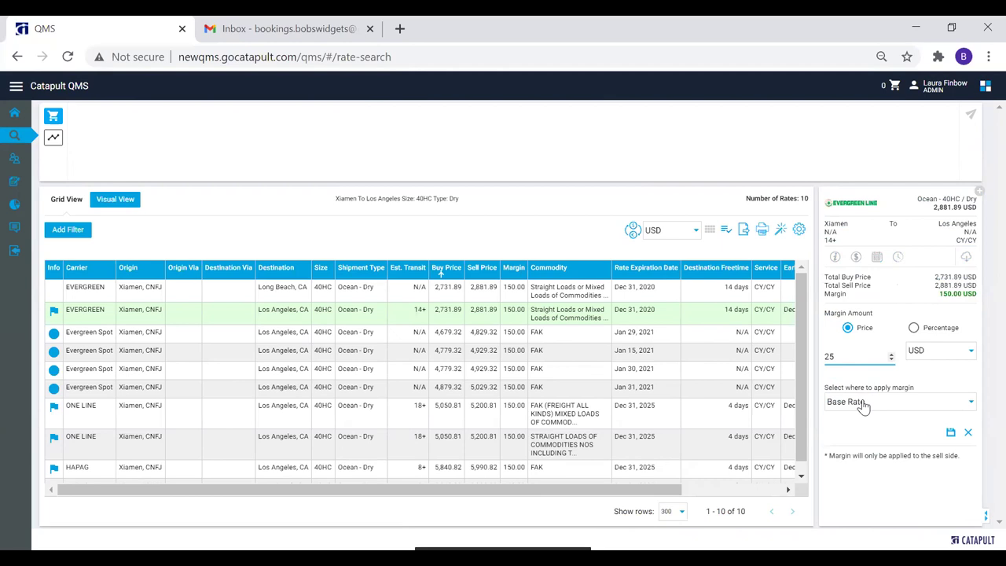
{"action": "left_click", "coordinate": [863, 403]}
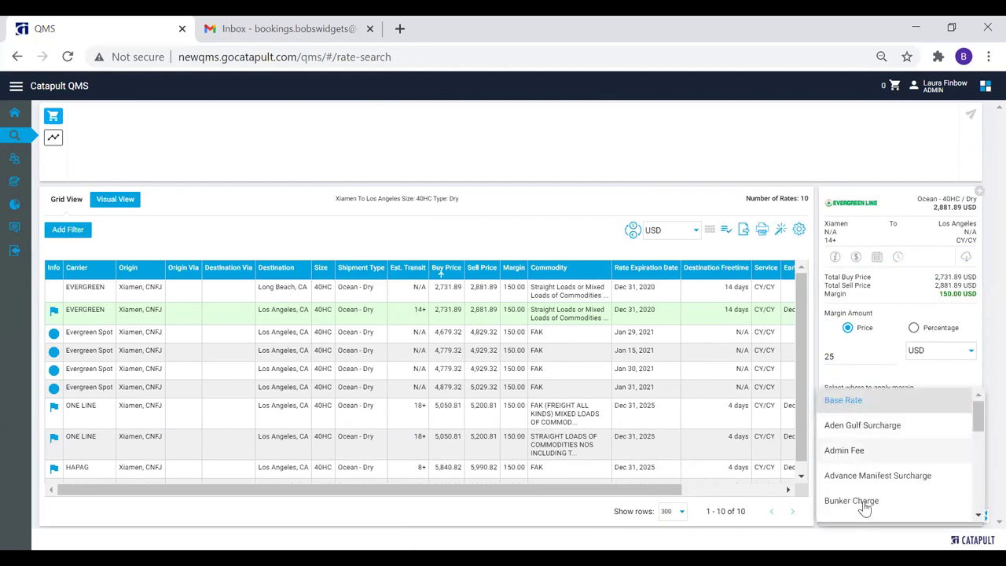
{"action": "left_click", "coordinate": [853, 403]}
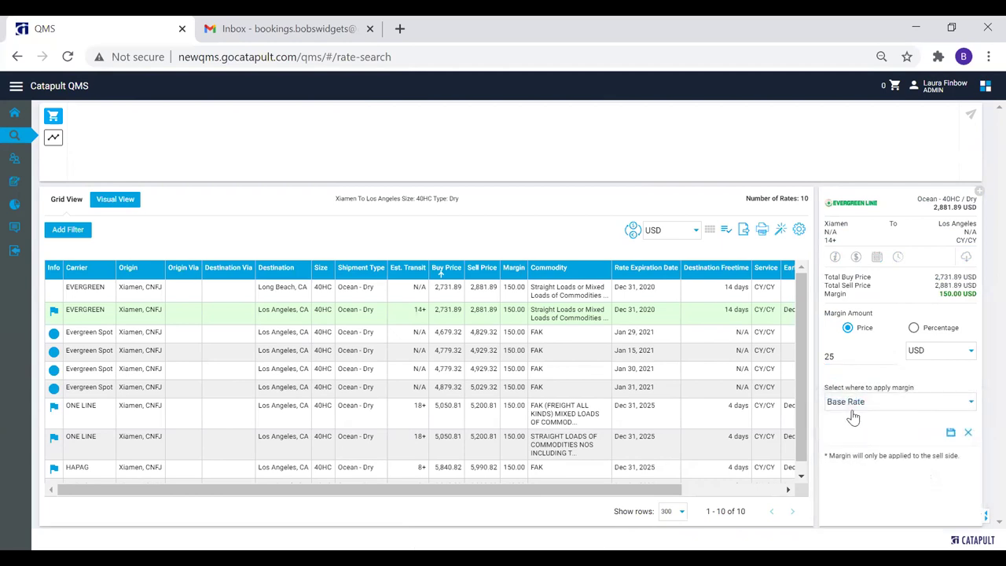
{"action": "left_click", "coordinate": [951, 432]}
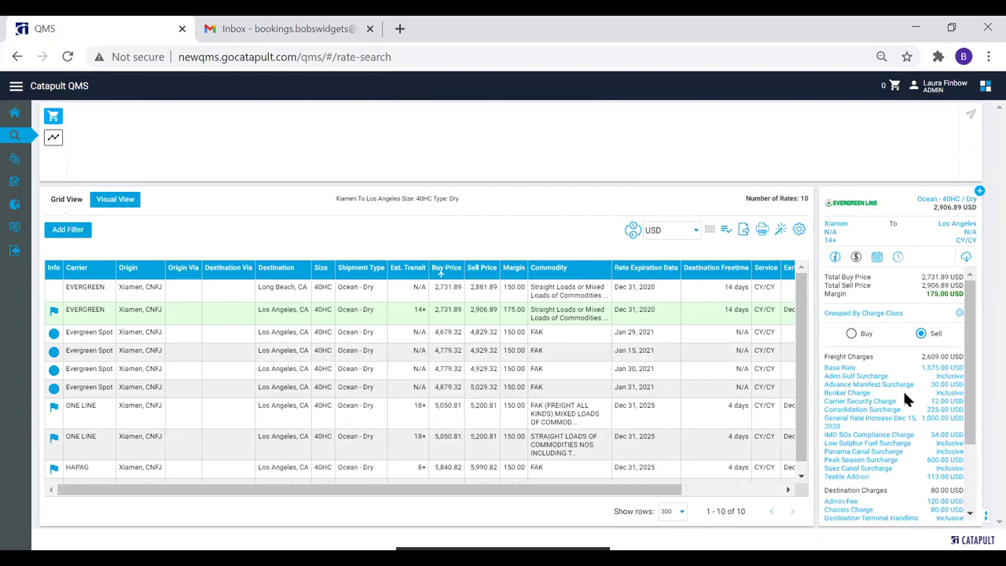
Step: Review the rate's Sell charges and compare them with its Buy charges
{"action": "scroll", "coordinate": [914, 420], "scroll_direction": "down", "scroll_amount": 2}
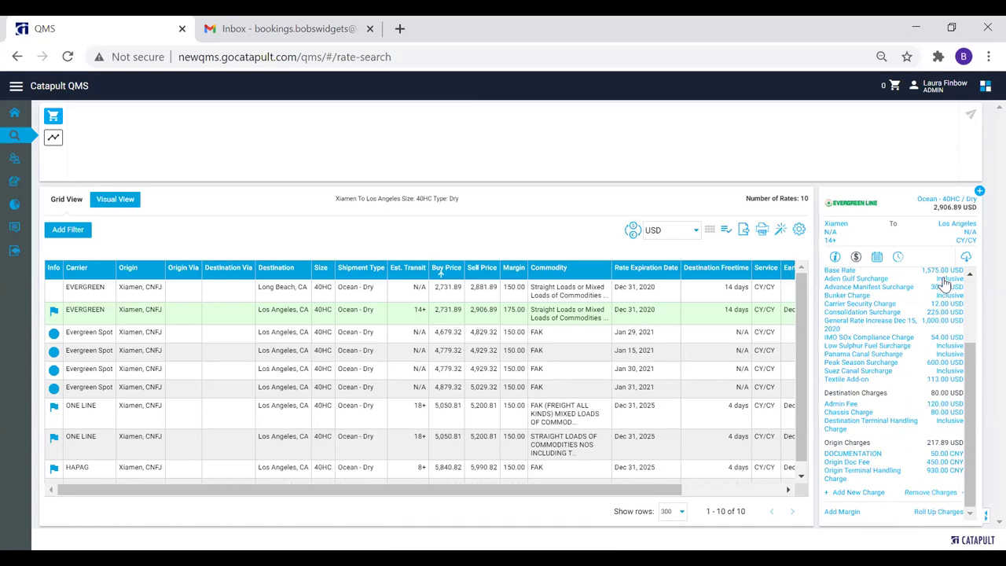
{"action": "scroll", "coordinate": [943, 283], "scroll_direction": "up", "scroll_amount": 2}
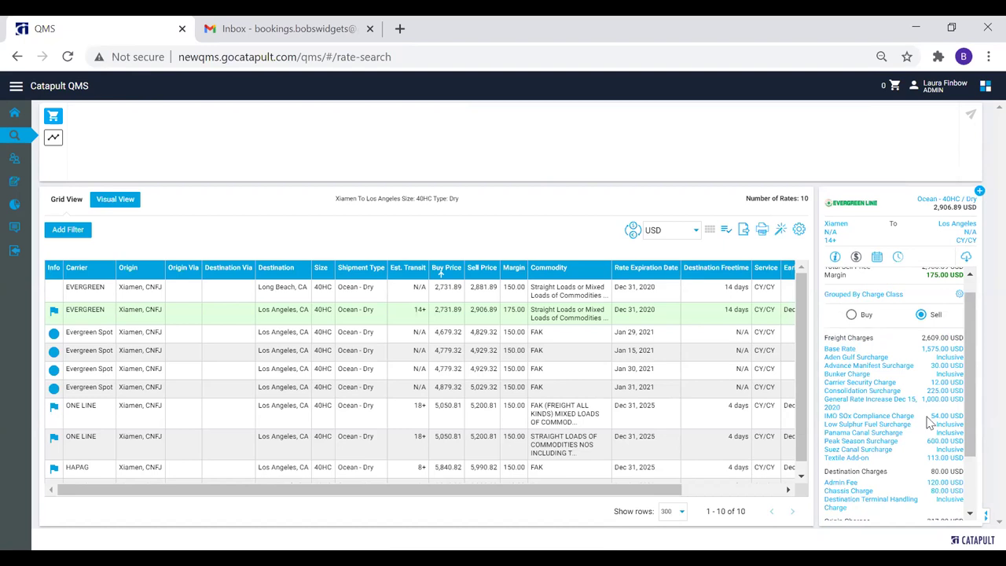
{"action": "left_click", "coordinate": [851, 315]}
{"action": "left_click", "coordinate": [921, 315]}
{"action": "scroll", "coordinate": [928, 381], "scroll_direction": "down", "scroll_amount": 2}
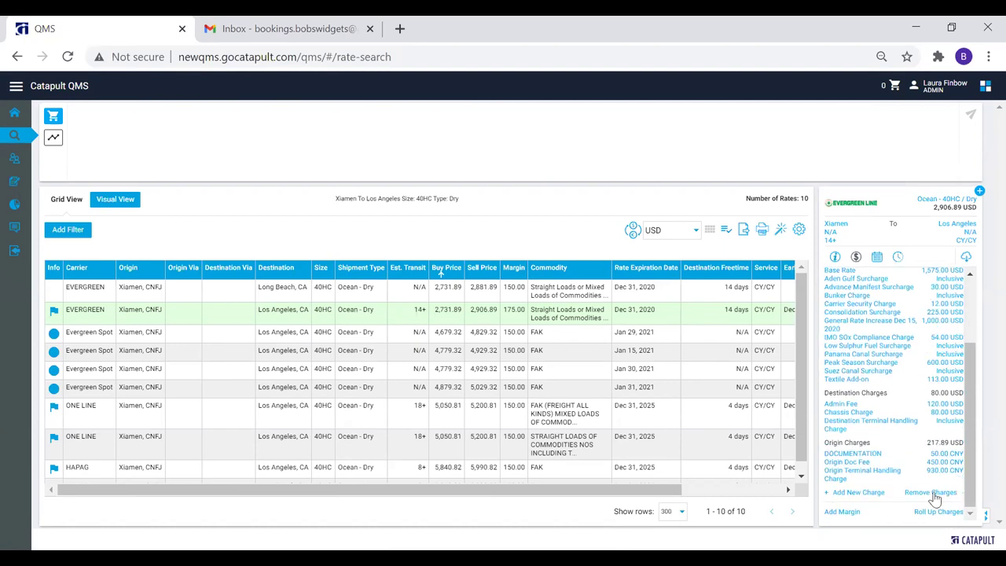
Step: Try switching off Future Charges and Prepaid Charges in the advanced options for removing charges, and cancel the removal
{"action": "left_click", "coordinate": [932, 493]}
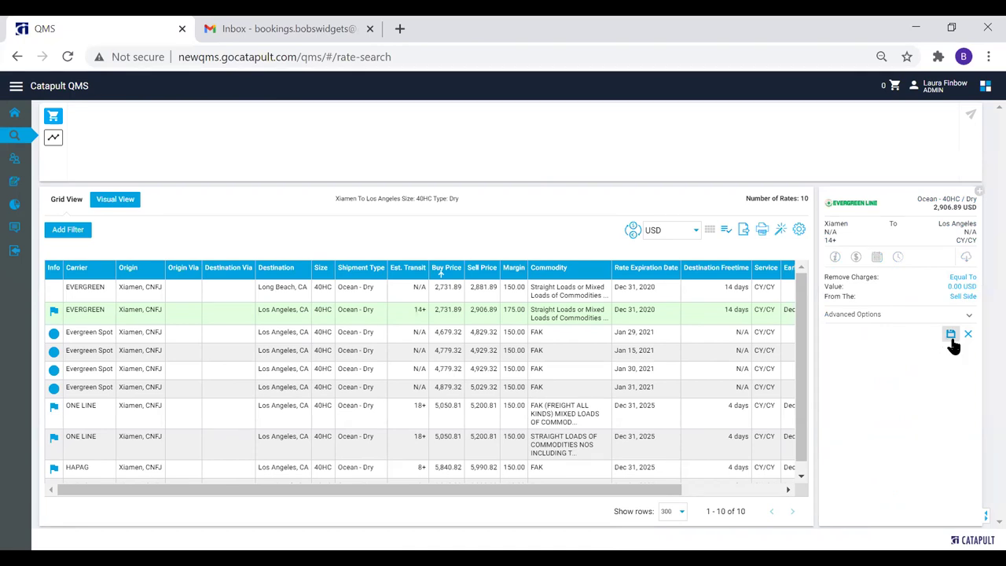
{"action": "left_click", "coordinate": [867, 317]}
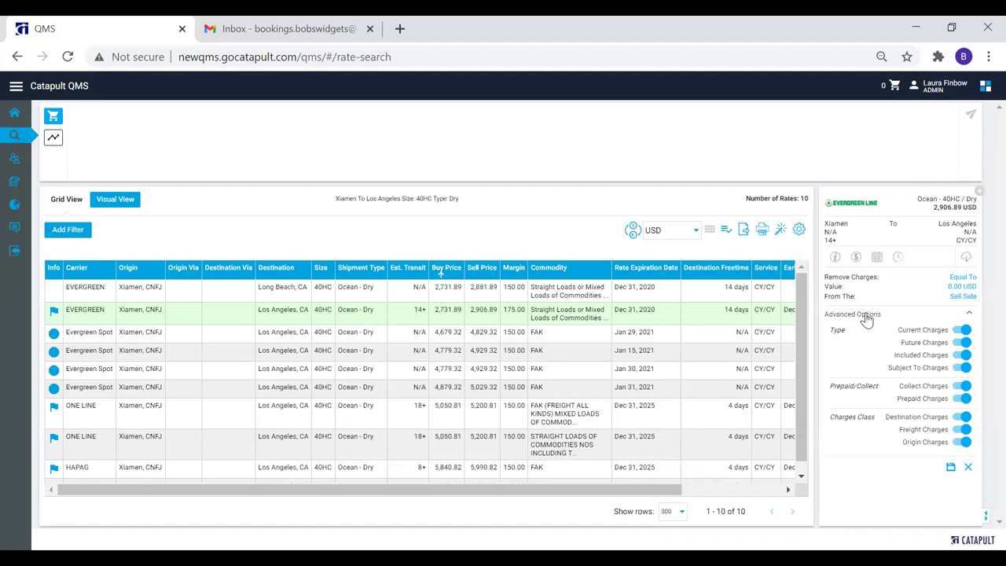
{"action": "left_click", "coordinate": [964, 344]}
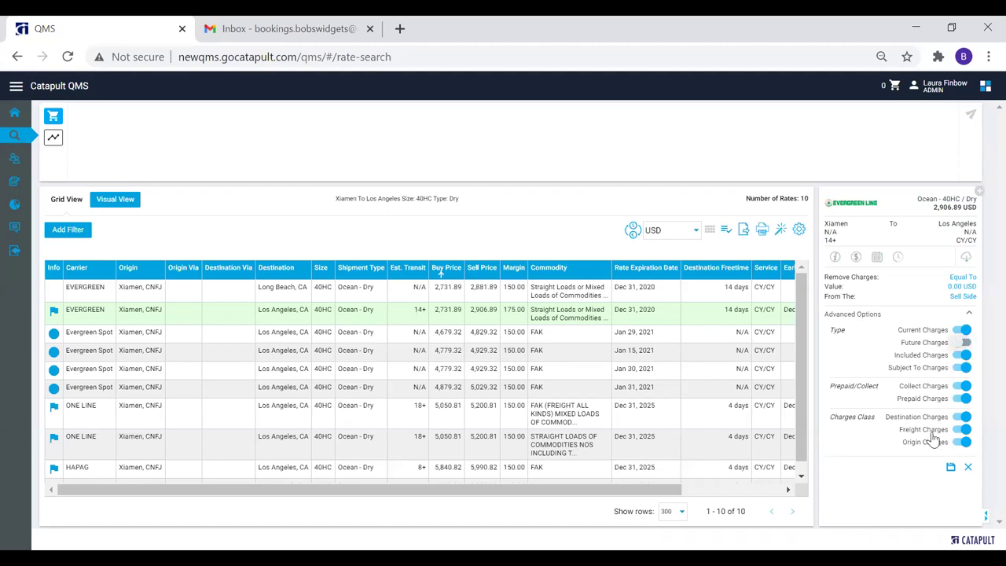
{"action": "left_click", "coordinate": [967, 399]}
{"action": "left_click", "coordinate": [969, 467]}
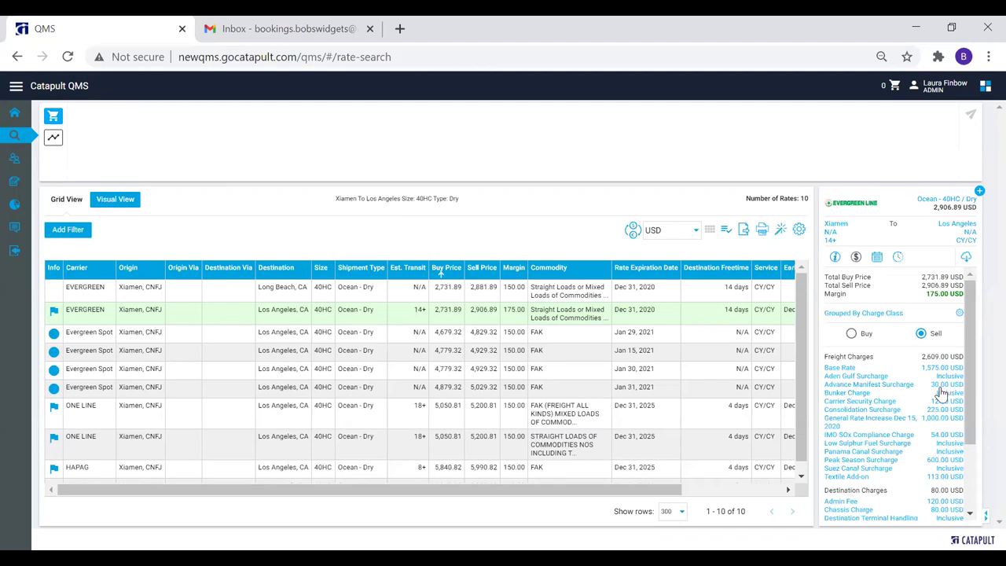
Step: Roll all charges except the Admin Fee into the Base Rate, removing the selected charges, and save the roll-up
{"action": "scroll", "coordinate": [940, 393], "scroll_direction": "down", "scroll_amount": 2}
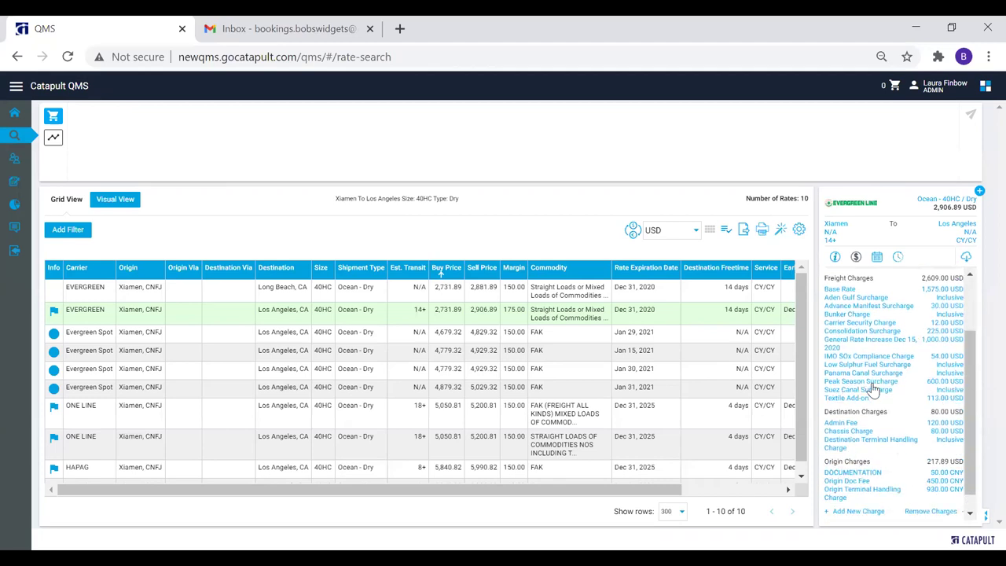
{"action": "scroll", "coordinate": [936, 499], "scroll_direction": "down", "scroll_amount": 1}
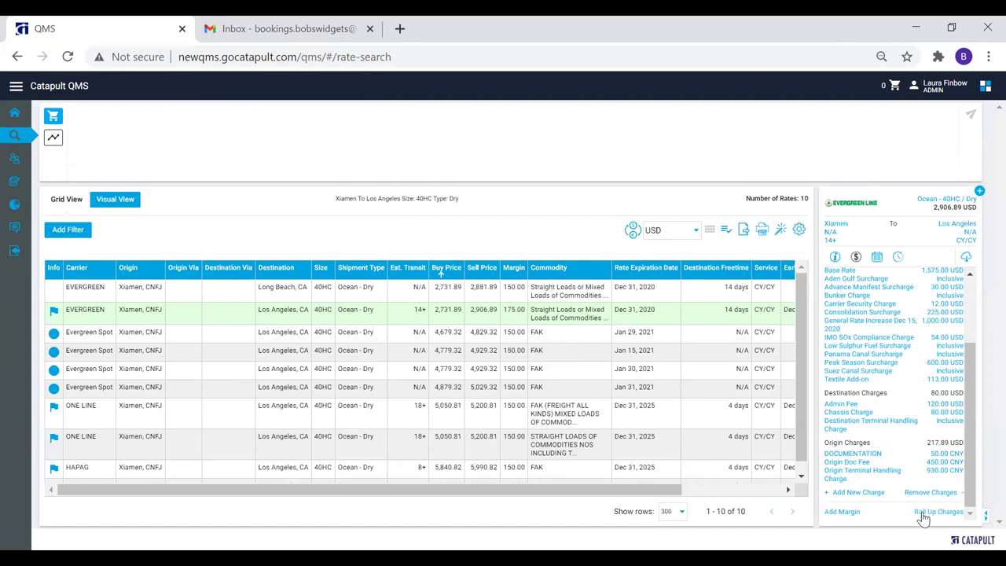
{"action": "left_click", "coordinate": [923, 514]}
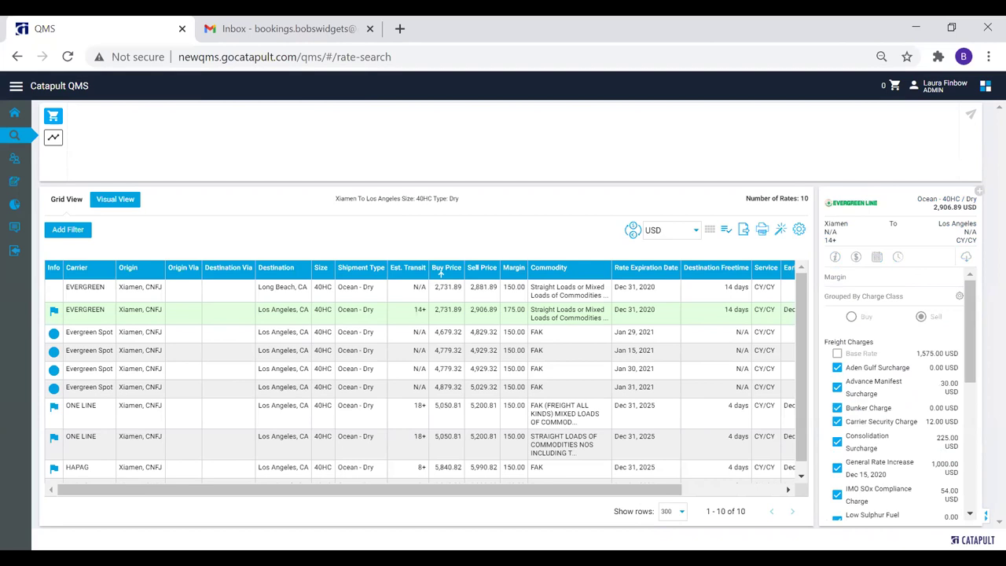
{"action": "left_click_drag", "start_coordinate": [975, 393], "coordinate": [972, 508]}
{"action": "scroll", "coordinate": [971, 507], "scroll_direction": "down", "scroll_amount": 1}
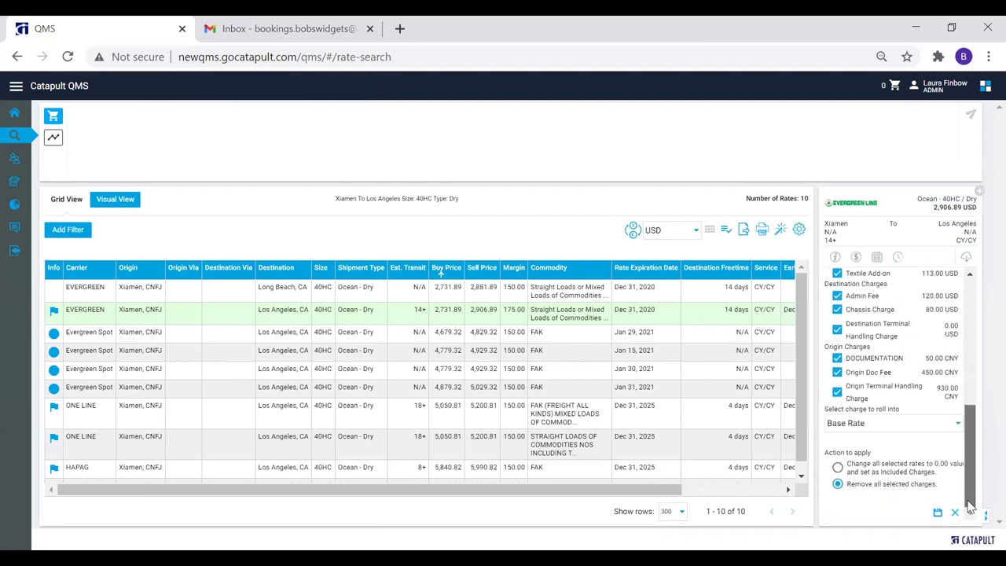
{"action": "scroll", "coordinate": [971, 507], "scroll_direction": "up", "scroll_amount": 5}
{"action": "scroll", "coordinate": [975, 515], "scroll_direction": "down", "scroll_amount": 5}
{"action": "scroll", "coordinate": [975, 503], "scroll_direction": "up", "scroll_amount": 3}
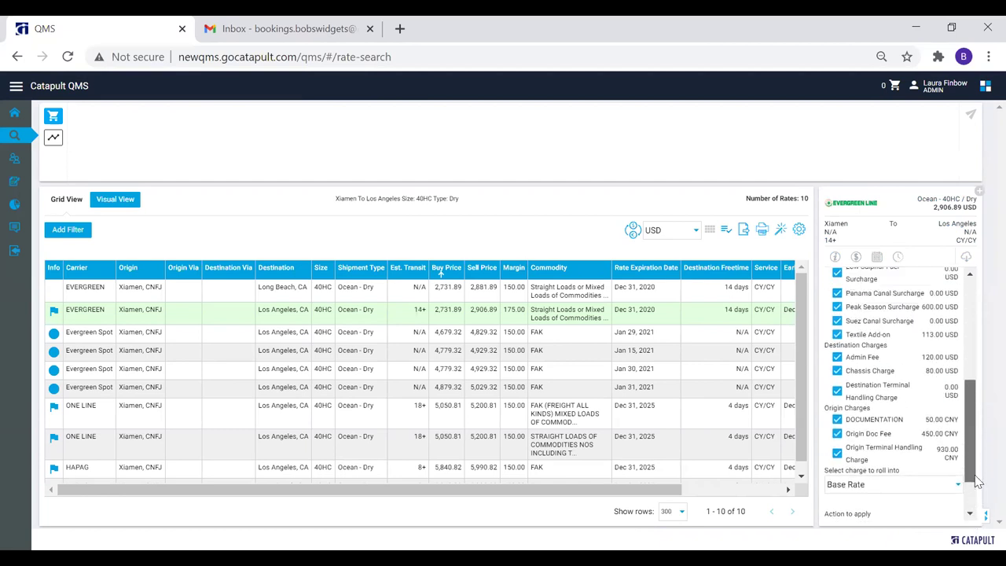
{"action": "left_click", "coordinate": [837, 357]}
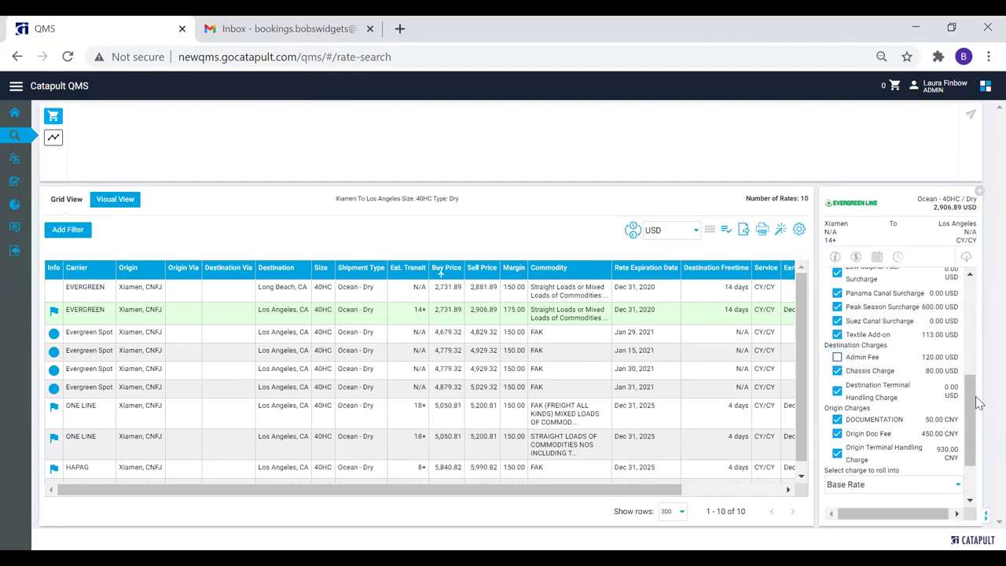
{"action": "scroll", "coordinate": [973, 449], "scroll_direction": "down", "scroll_amount": 2}
{"action": "scroll", "coordinate": [973, 450], "scroll_direction": "down", "scroll_amount": 2}
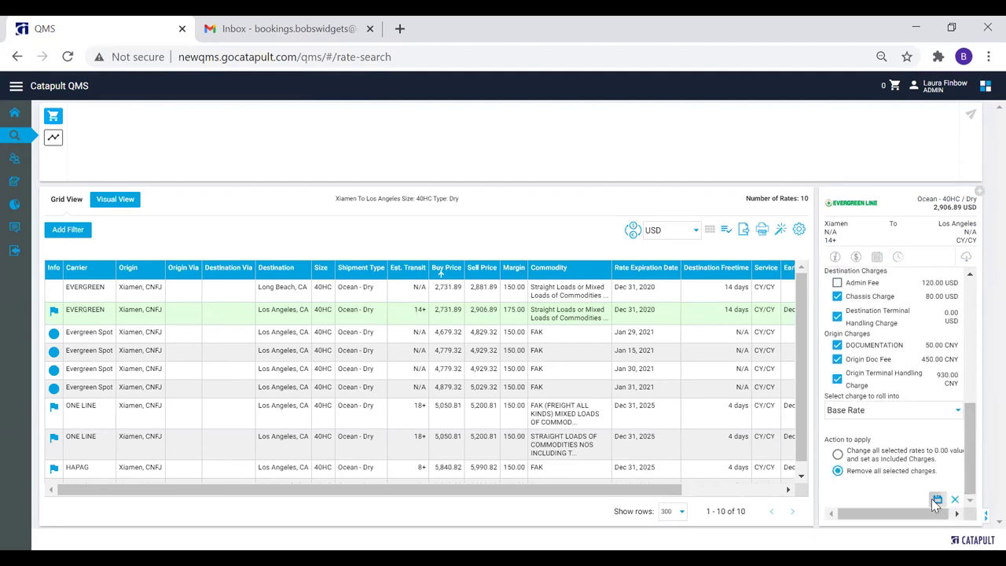
{"action": "left_click", "coordinate": [939, 503]}
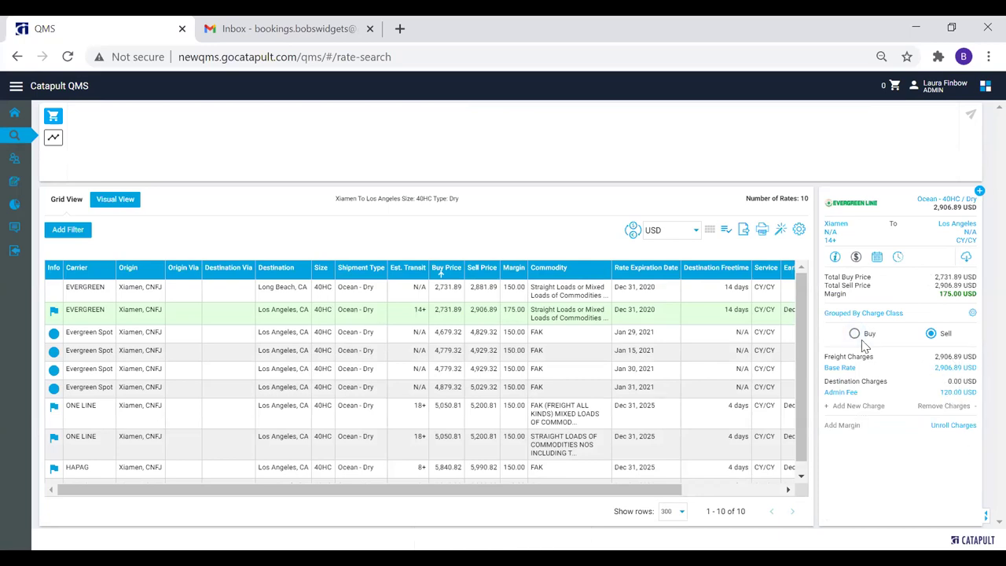
Step: Compare the rolled-up rate's Buy and Sell charges and add the Evergreen Xiamen to Los Angeles rate to the cart
{"action": "left_click", "coordinate": [855, 334]}
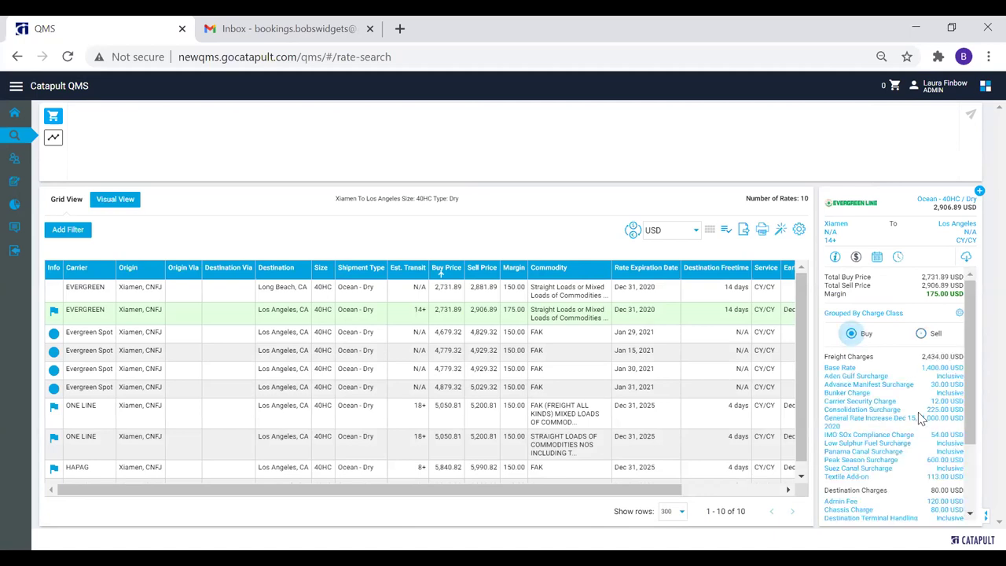
{"action": "left_click", "coordinate": [926, 334]}
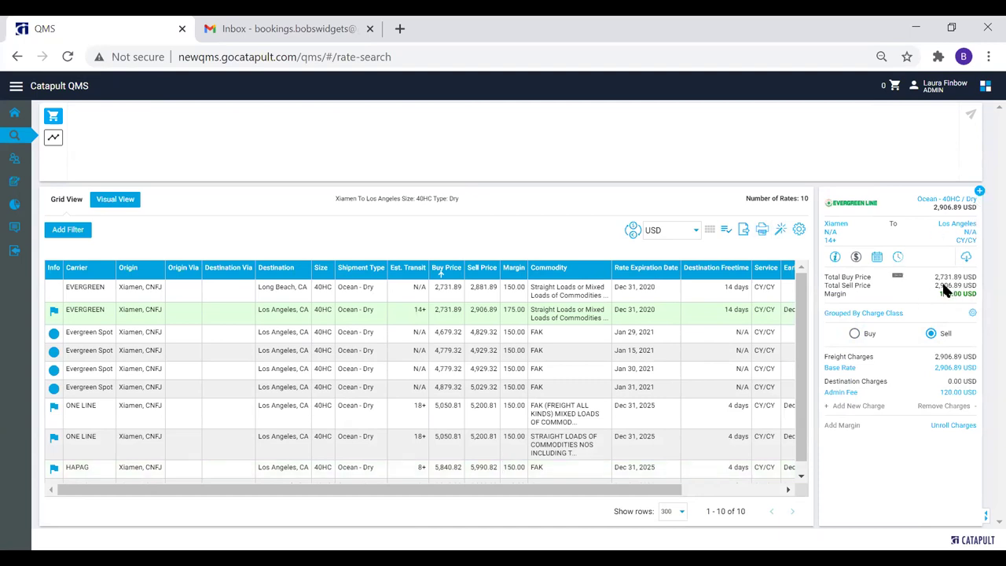
{"action": "left_click", "coordinate": [980, 192]}
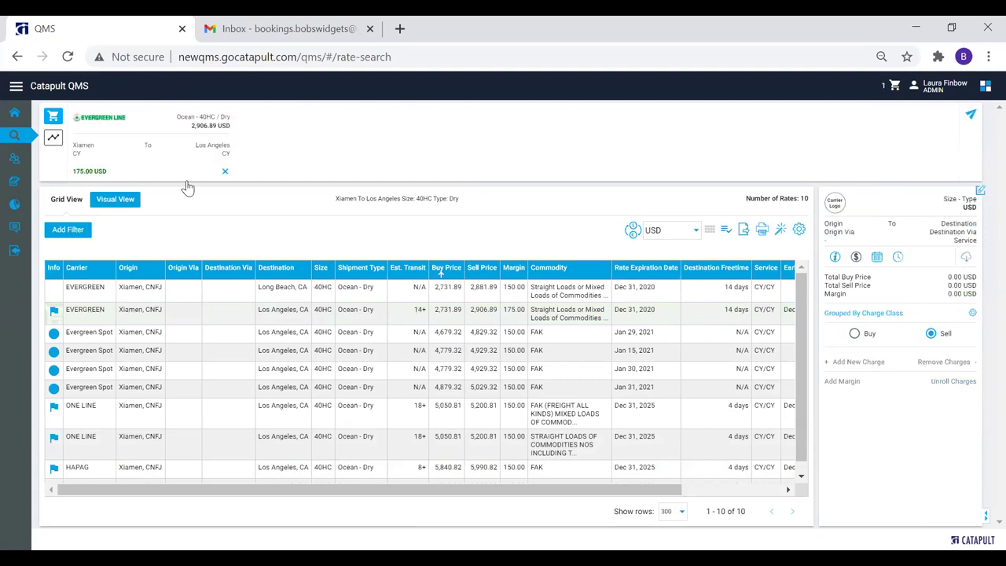
Step: Add the second ONE LINE rate from Xiamen to Los Angeles to the cart, and remove it again
{"action": "left_click", "coordinate": [458, 438]}
{"action": "left_click", "coordinate": [980, 193]}
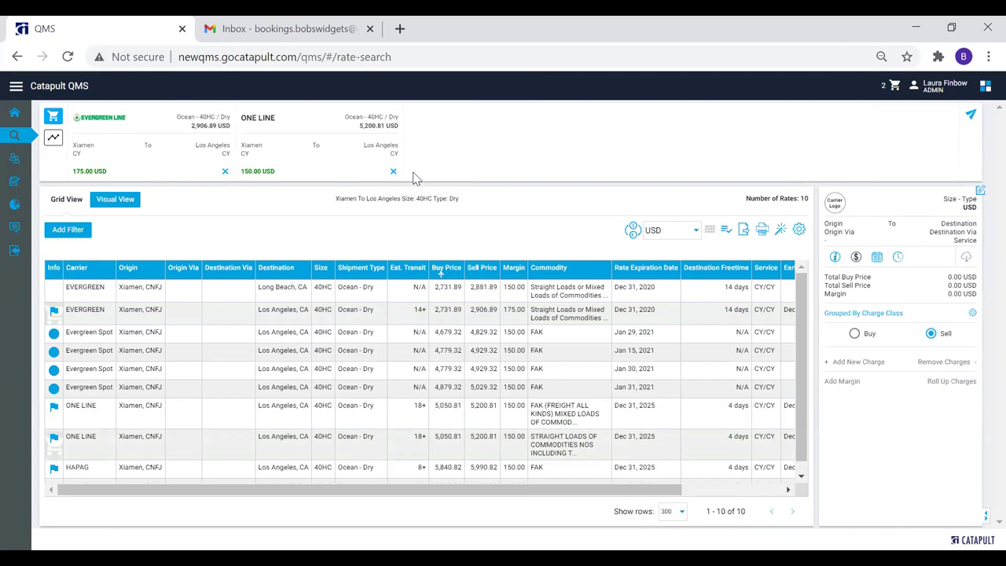
{"action": "left_click", "coordinate": [393, 172]}
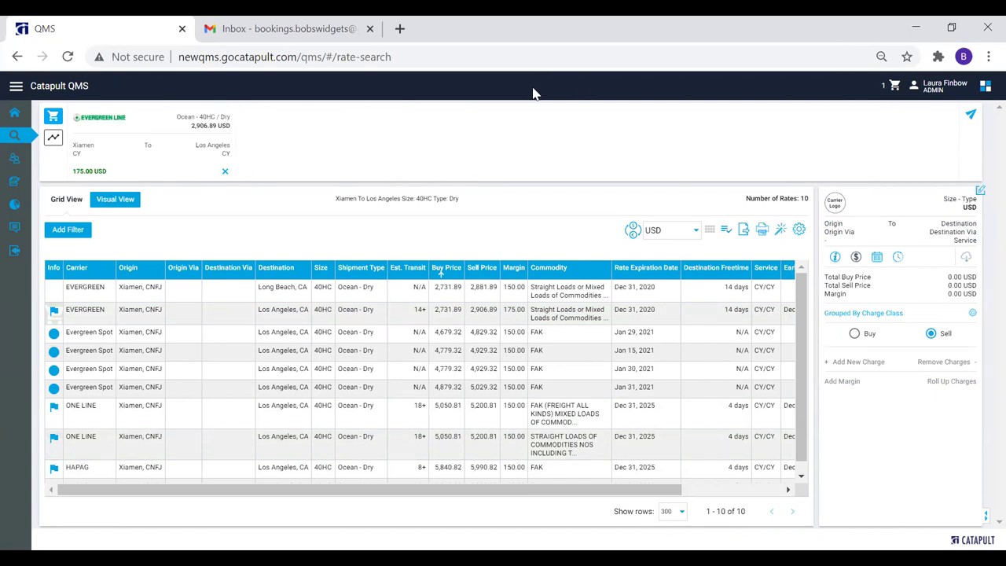
Step: Start a quote from the cart, review the Evergreen rate's charges, and proceed to assigning the client
{"action": "left_click", "coordinate": [971, 118]}
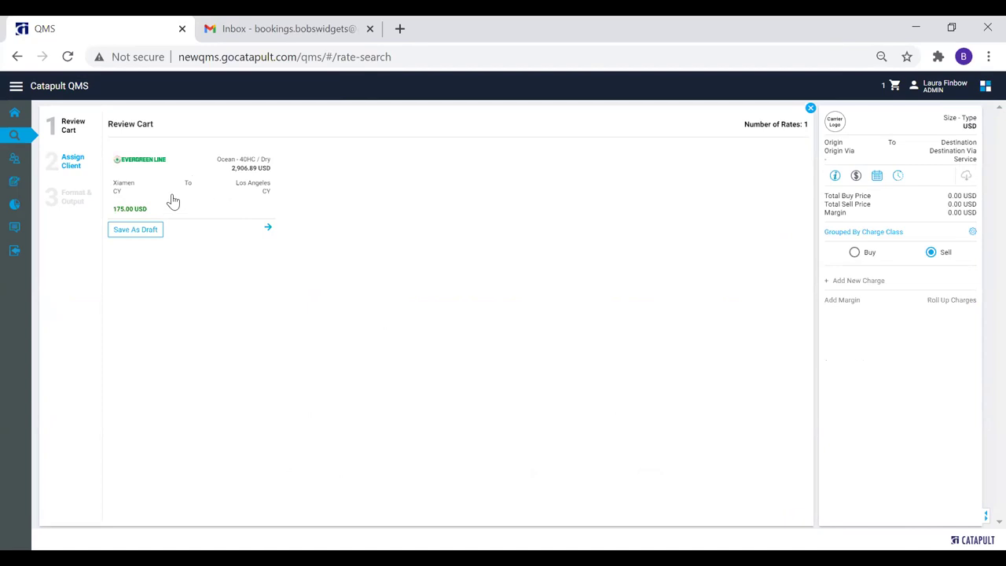
{"action": "left_click", "coordinate": [225, 189]}
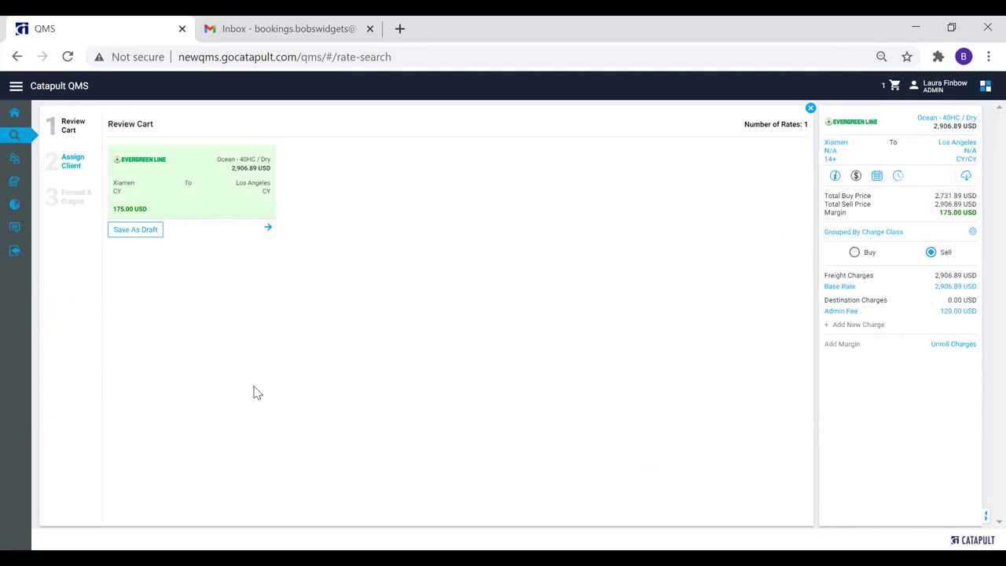
{"action": "left_click", "coordinate": [269, 229]}
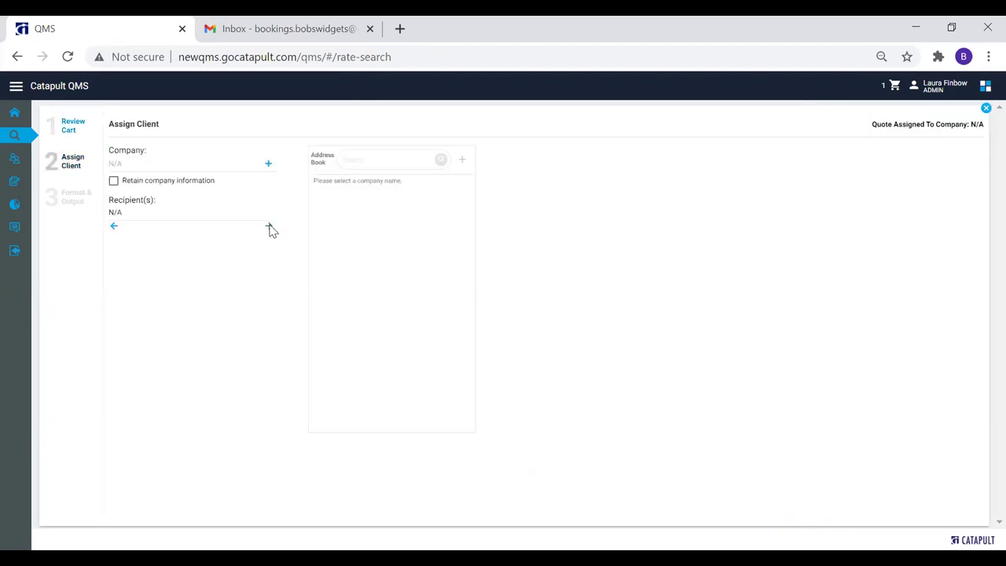
Step: Assign the quote to Bobs Widgets with only its booking desk contact as recipient, and continue to the format and output stage
{"action": "left_click", "coordinate": [233, 163]}
{"action": "type", "text": "bob"}
{"action": "left_click", "coordinate": [195, 178]}
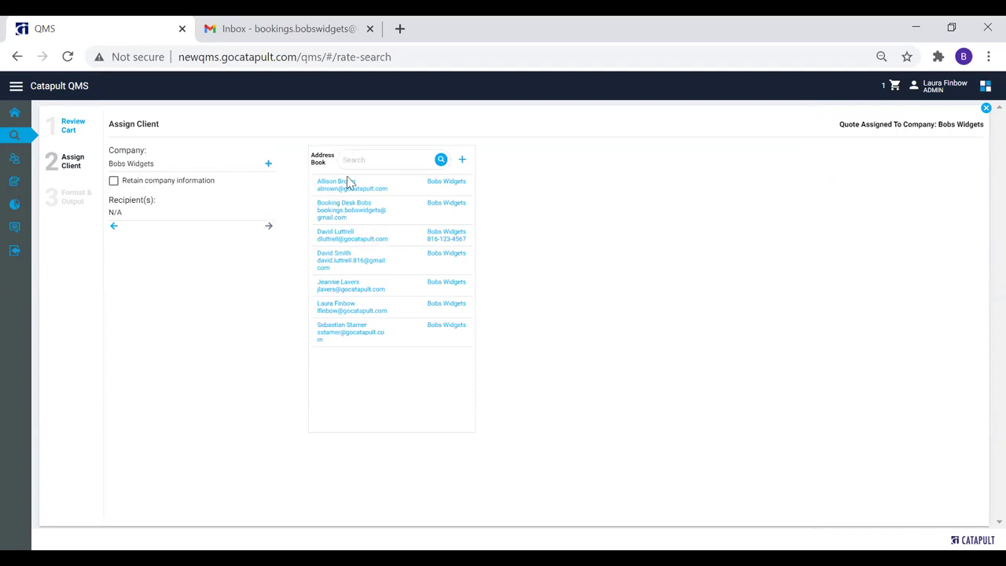
{"action": "left_click", "coordinate": [366, 208]}
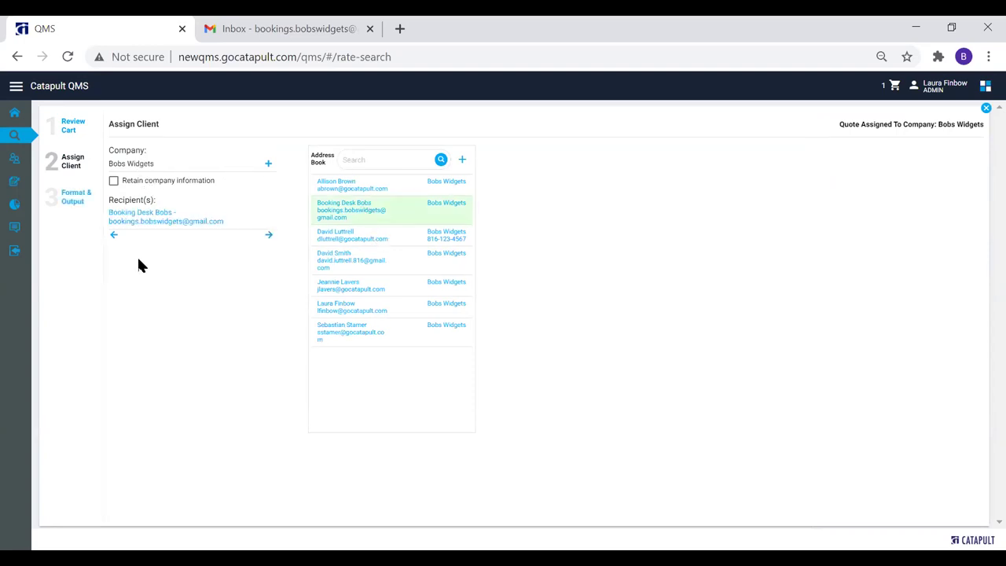
{"action": "left_click", "coordinate": [379, 267]}
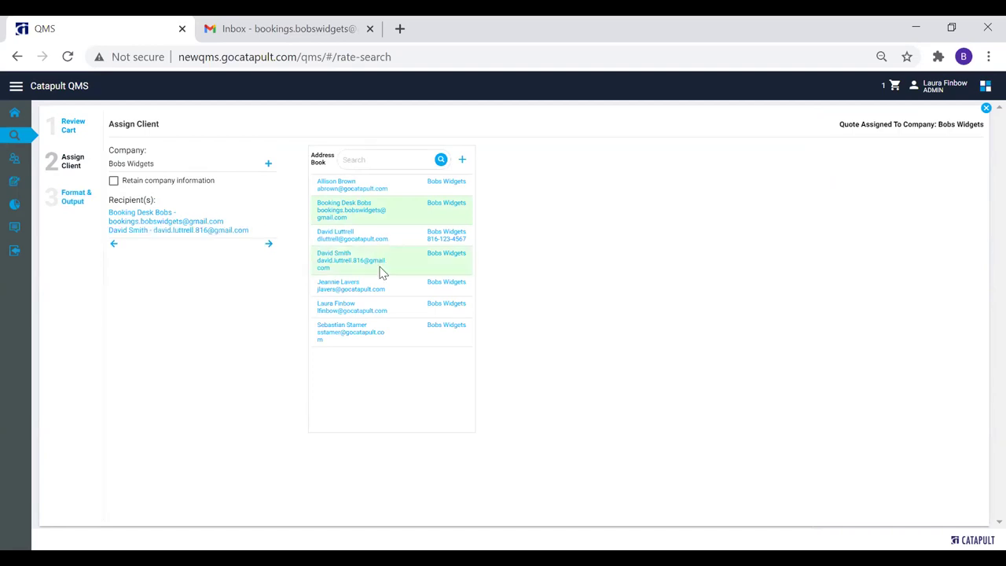
{"action": "left_click", "coordinate": [379, 270]}
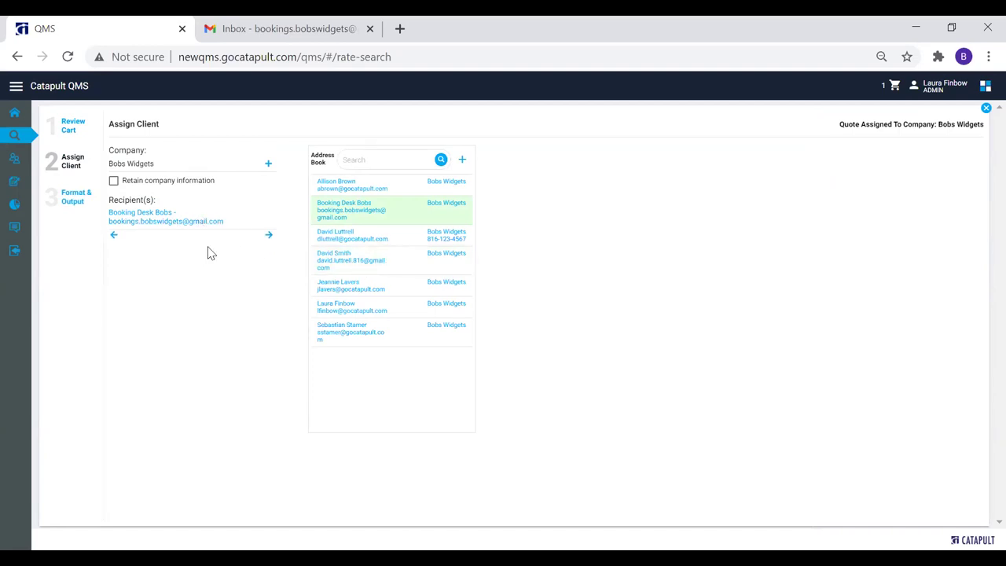
{"action": "left_click", "coordinate": [269, 238]}
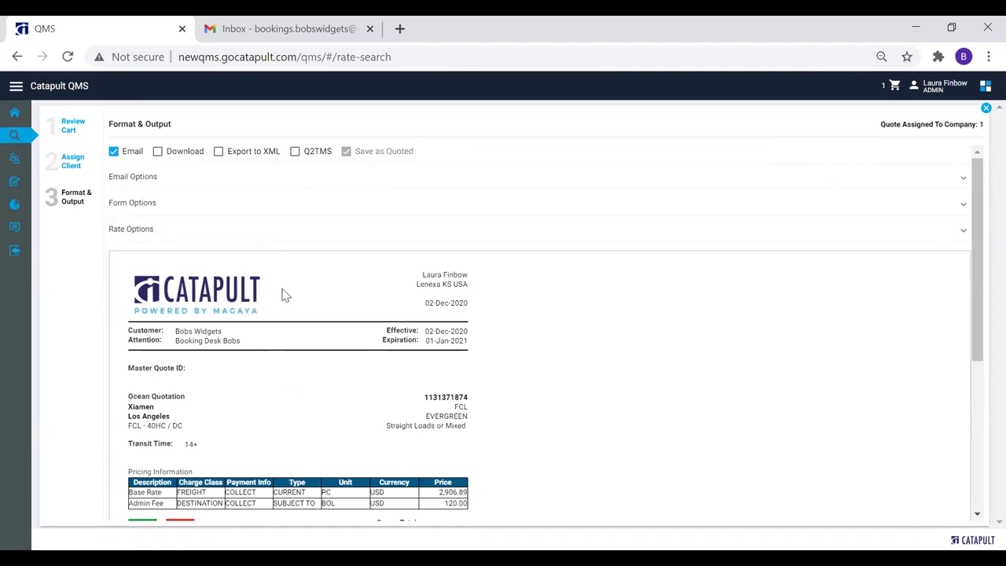
Step: Change the quote form to Sales Demo Trial Quote Form and check the quote preview
{"action": "scroll", "coordinate": [572, 375], "scroll_direction": "down", "scroll_amount": 2}
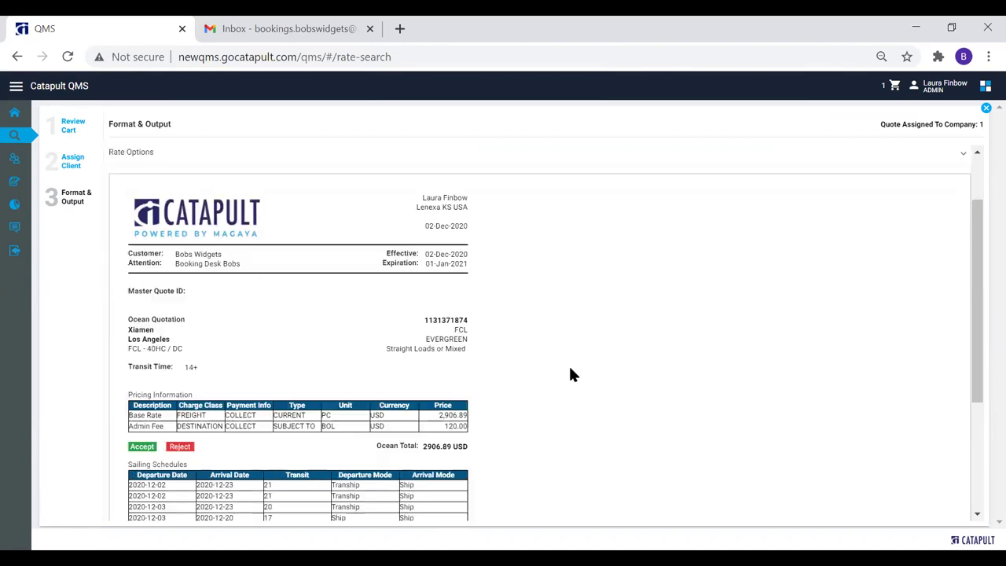
{"action": "scroll", "coordinate": [572, 375], "scroll_direction": "up", "scroll_amount": 2}
{"action": "scroll", "coordinate": [571, 375], "scroll_direction": "up", "scroll_amount": 1}
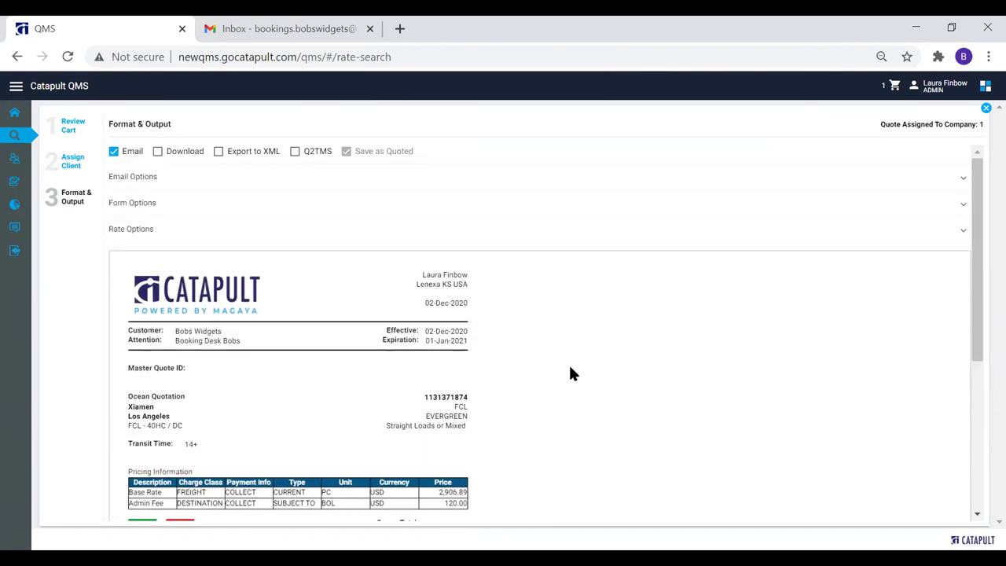
{"action": "left_click", "coordinate": [186, 215]}
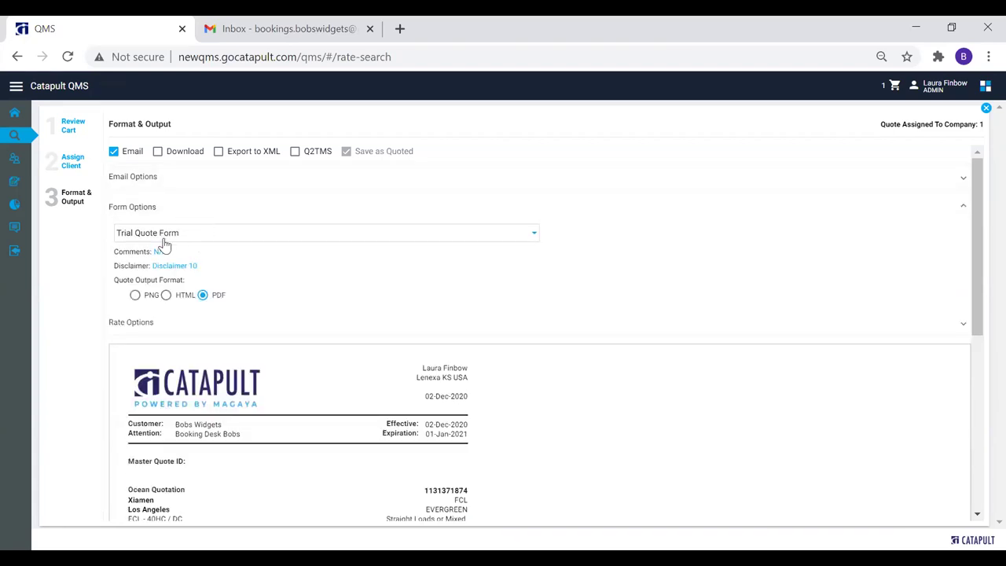
{"action": "left_click", "coordinate": [210, 241]}
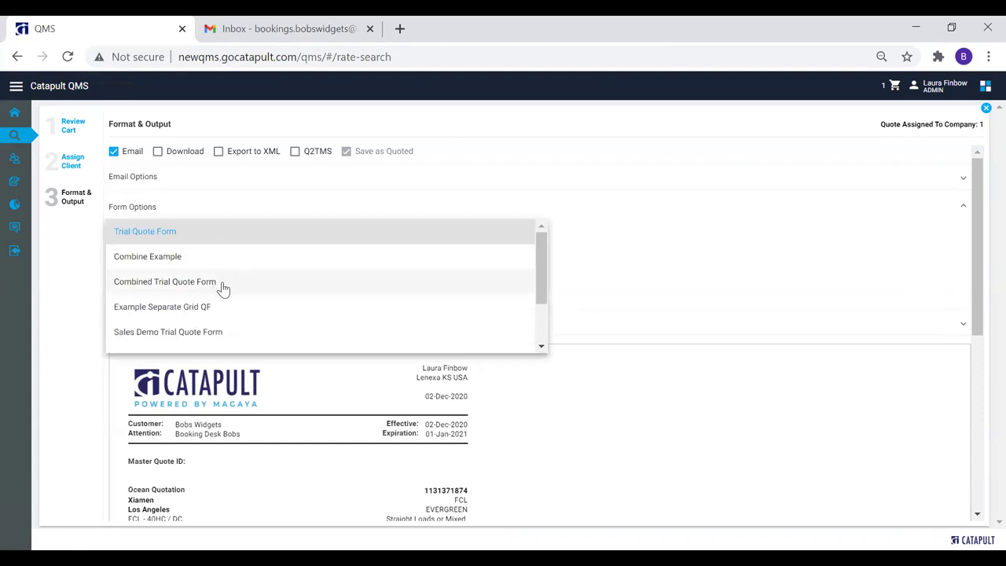
{"action": "left_click", "coordinate": [224, 333]}
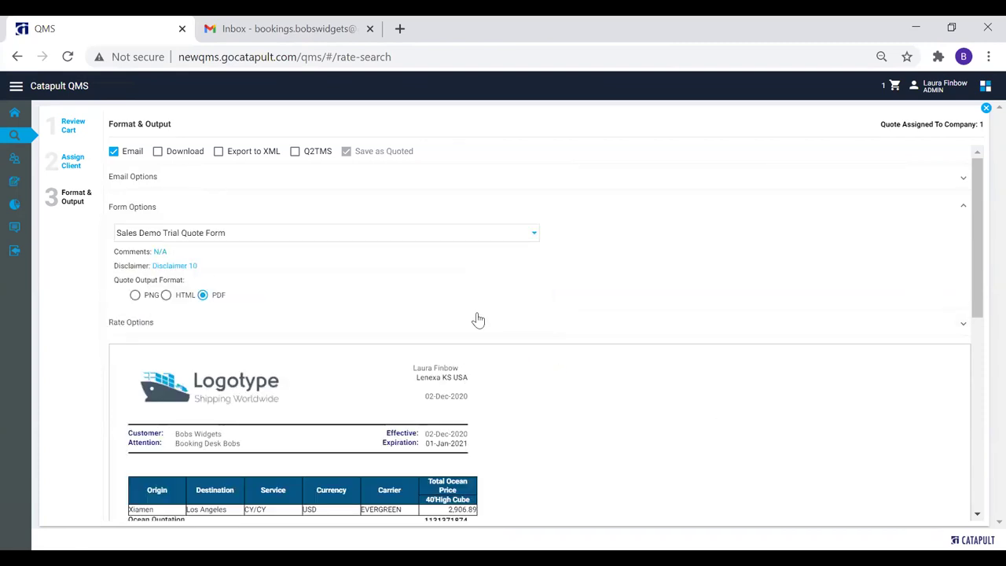
{"action": "scroll", "coordinate": [592, 422], "scroll_direction": "down", "scroll_amount": 4}
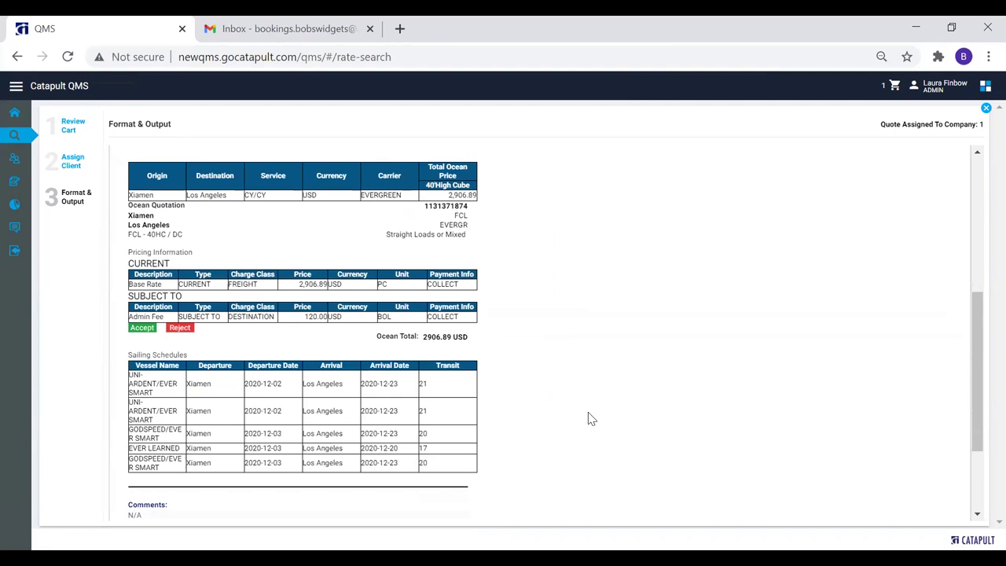
{"action": "scroll", "coordinate": [592, 419], "scroll_direction": "up", "scroll_amount": 4}
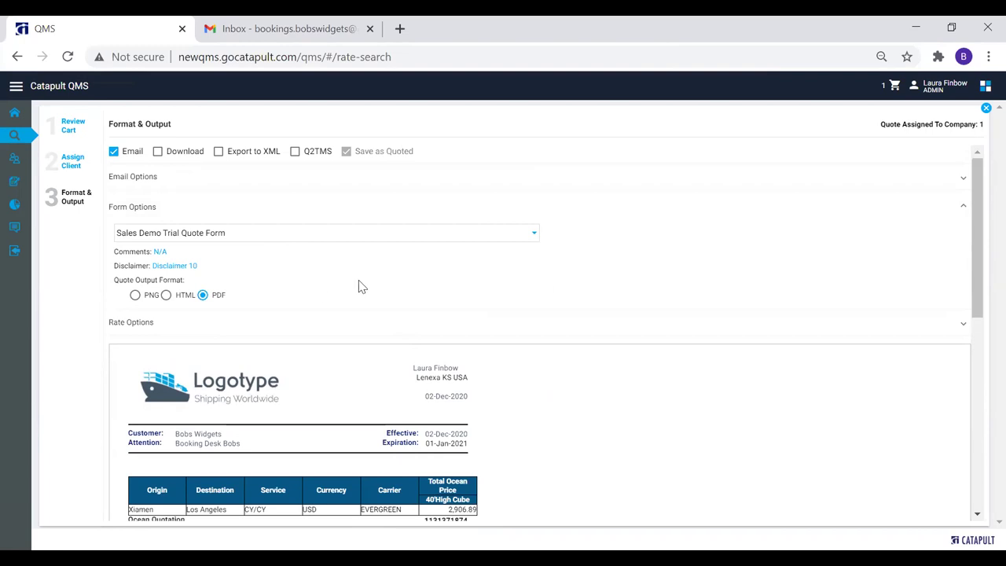
{"action": "left_click", "coordinate": [962, 204]}
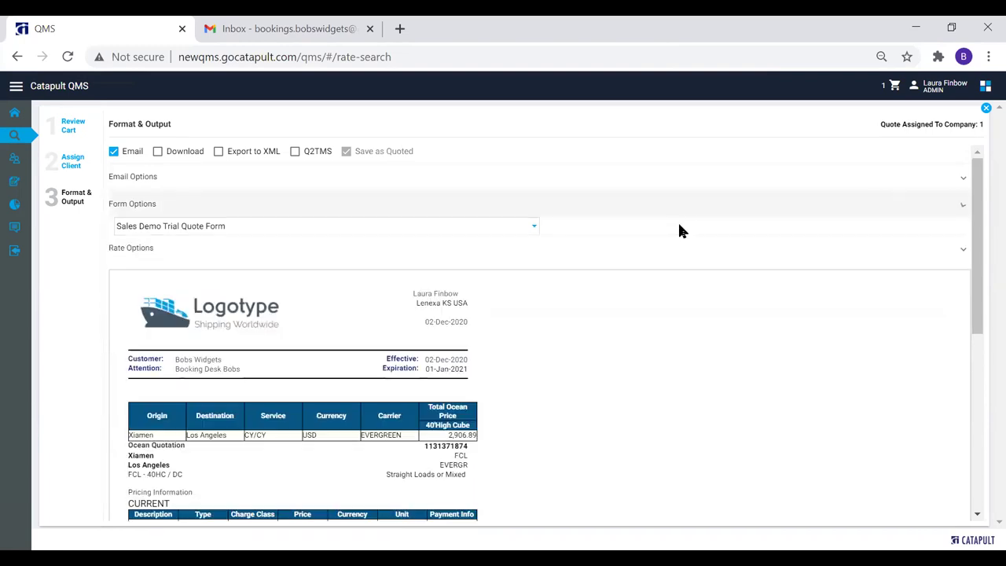
Step: Switch off Schedules in the quote's rate options and check the preview through to its end
{"action": "left_click", "coordinate": [139, 232]}
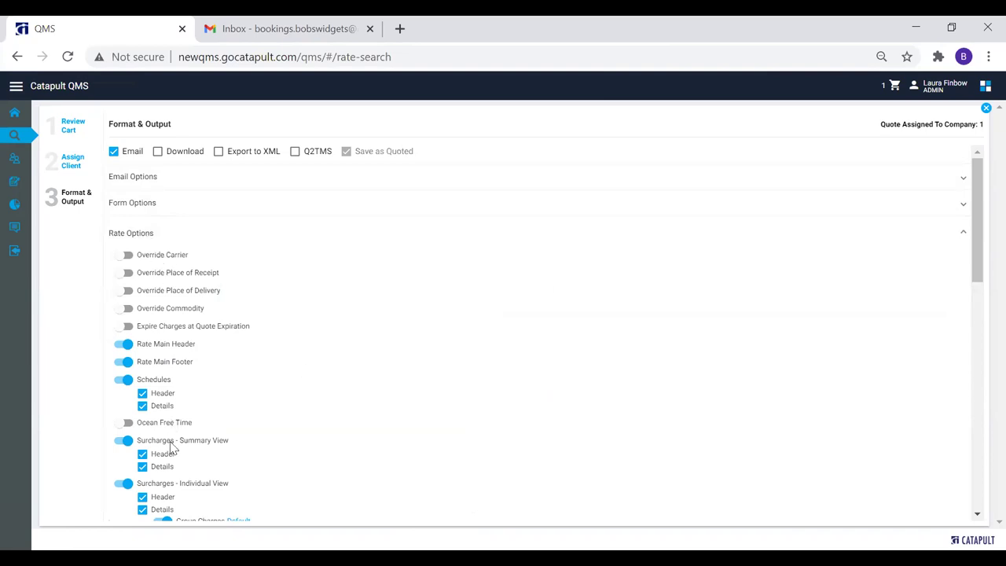
{"action": "scroll", "coordinate": [172, 446], "scroll_direction": "down", "scroll_amount": 1}
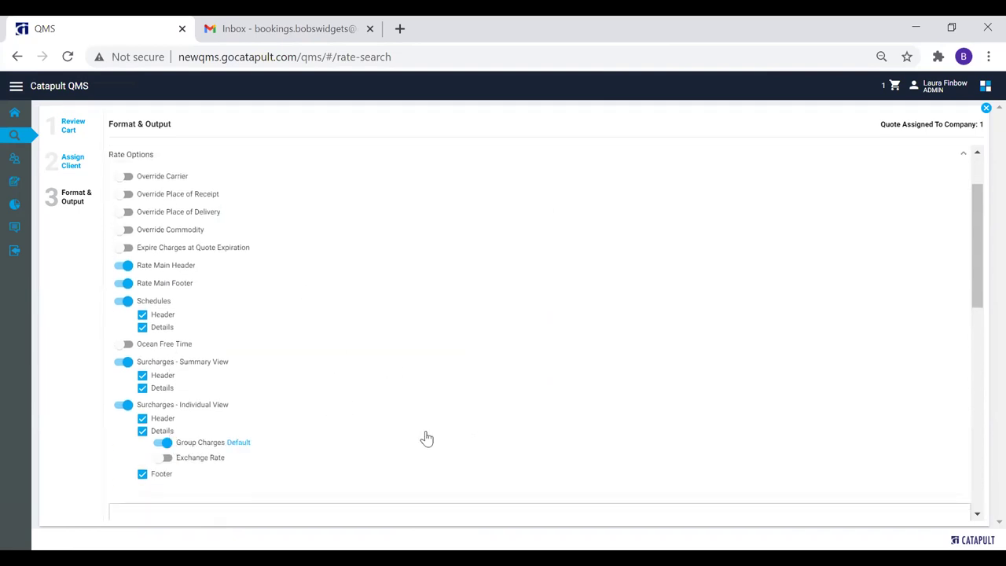
{"action": "scroll", "coordinate": [454, 428], "scroll_direction": "down", "scroll_amount": 1}
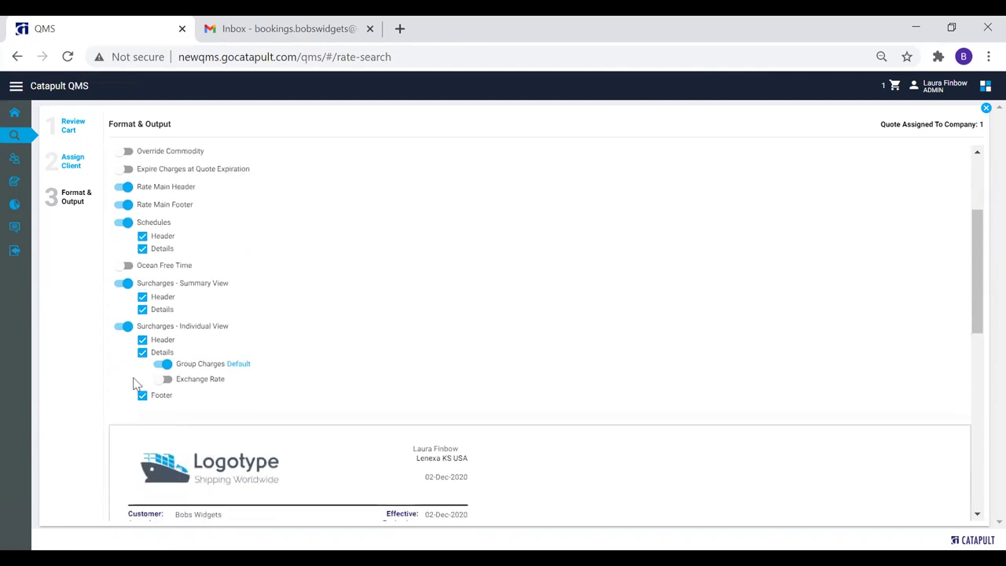
{"action": "left_click", "coordinate": [125, 223]}
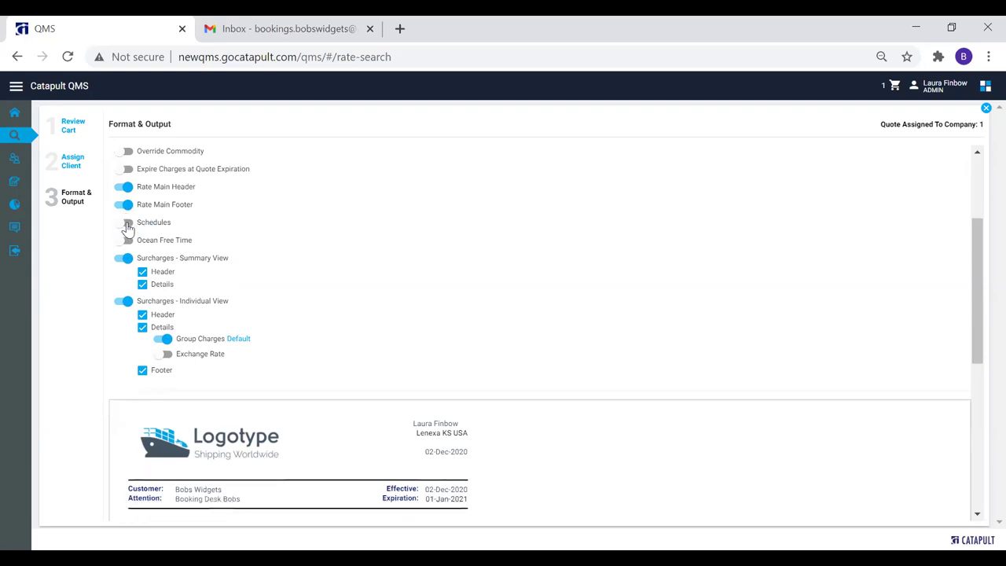
{"action": "scroll", "coordinate": [575, 225], "scroll_direction": "down", "scroll_amount": 4}
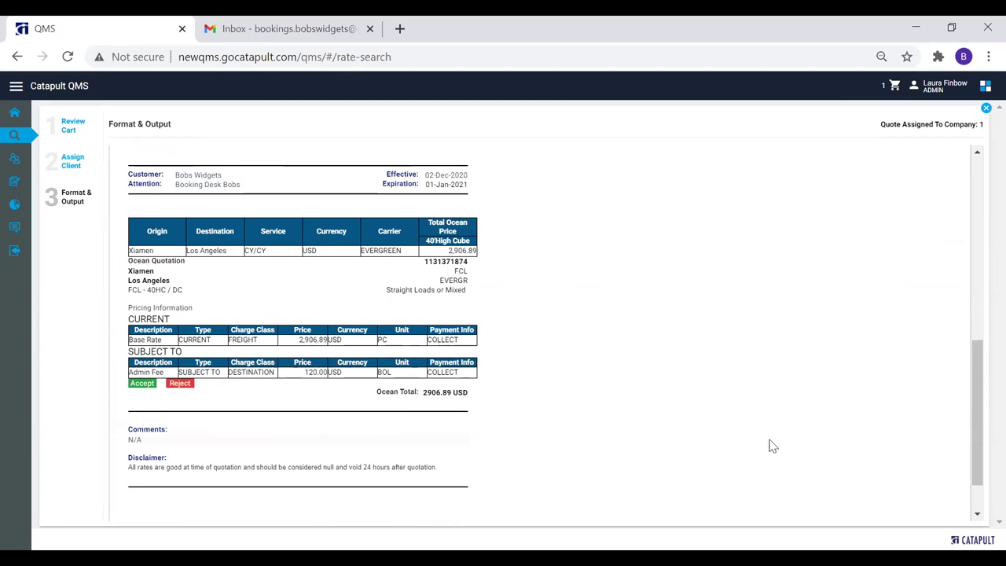
{"action": "scroll", "coordinate": [912, 464], "scroll_direction": "down", "scroll_amount": 1}
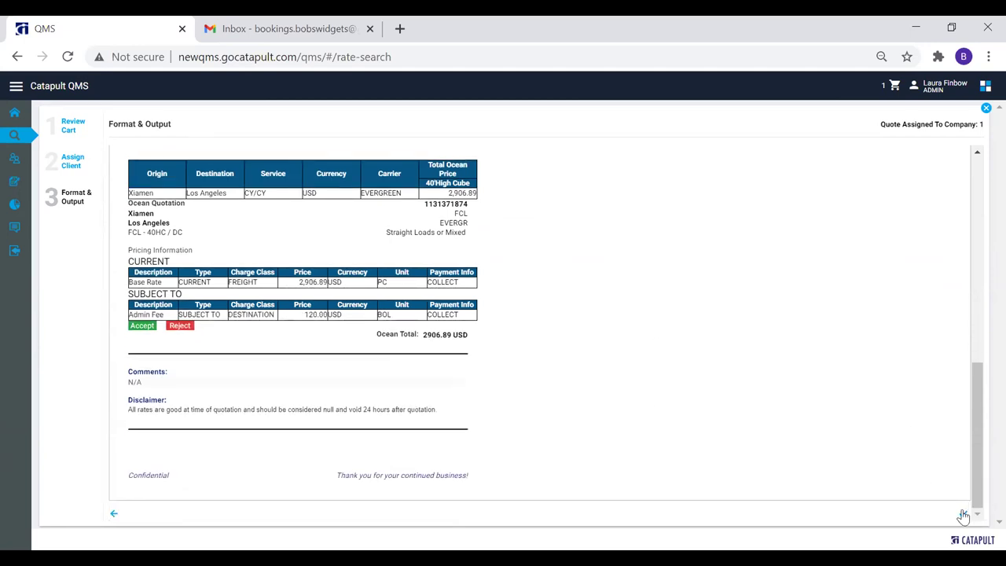
Step: Send the finished quote to Bobs Widgets and check the Gmail inbox while it is processed
{"action": "left_click", "coordinate": [613, 313]}
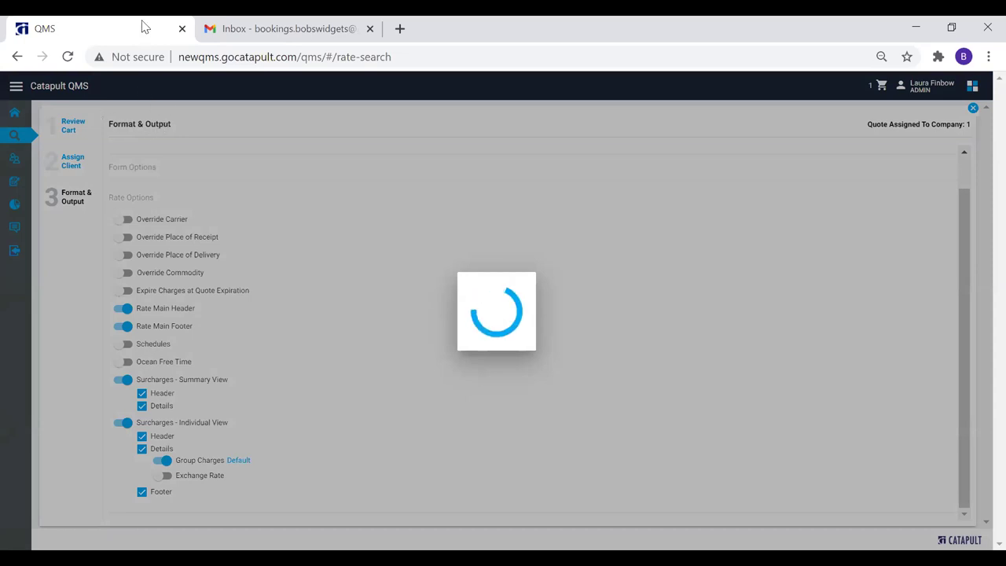
{"action": "left_click_drag", "start_coordinate": [135, 27], "coordinate": [150, 28]}
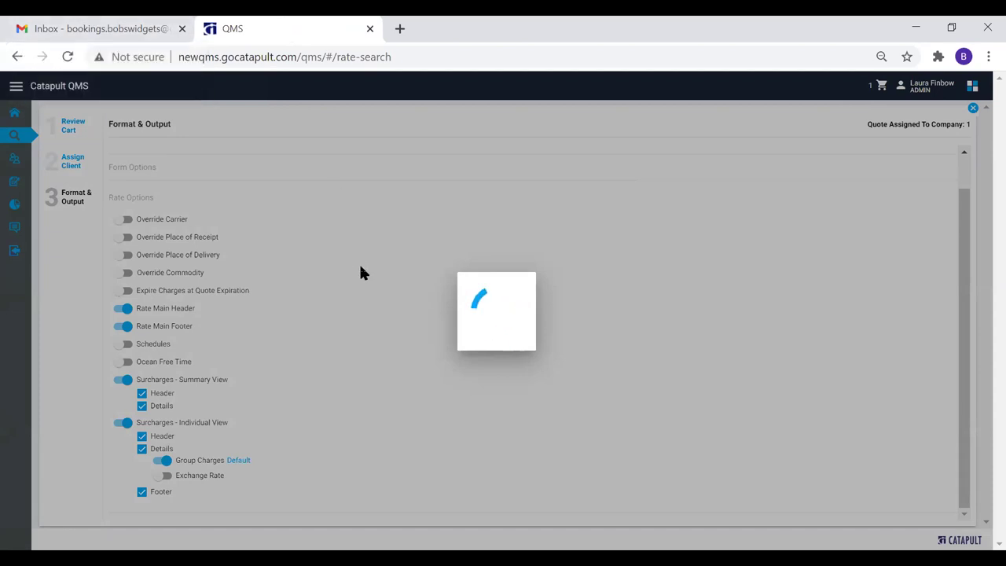
{"action": "left_click", "coordinate": [64, 31]}
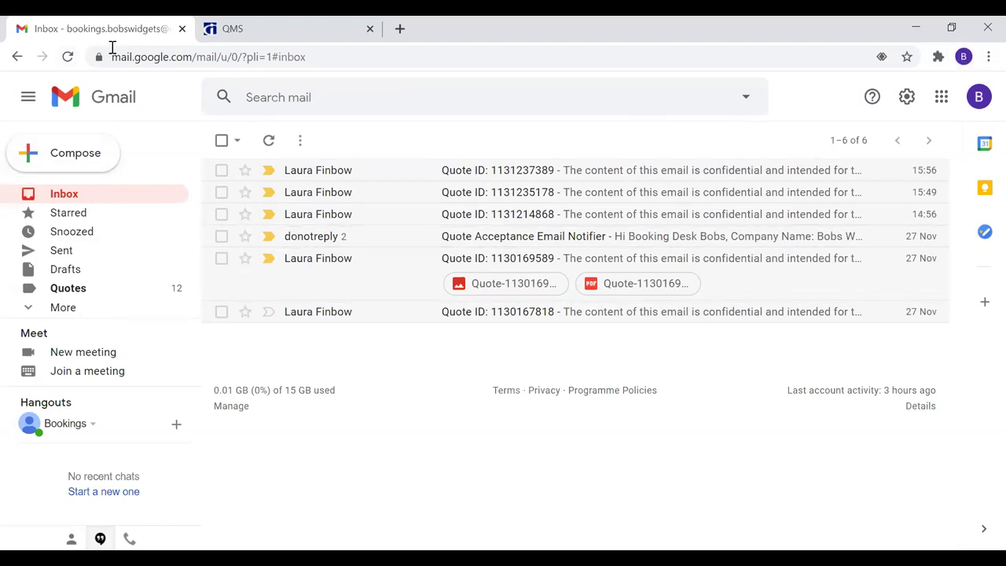
{"action": "left_click_drag", "start_coordinate": [130, 33], "coordinate": [260, 31]}
{"action": "left_click", "coordinate": [86, 35]}
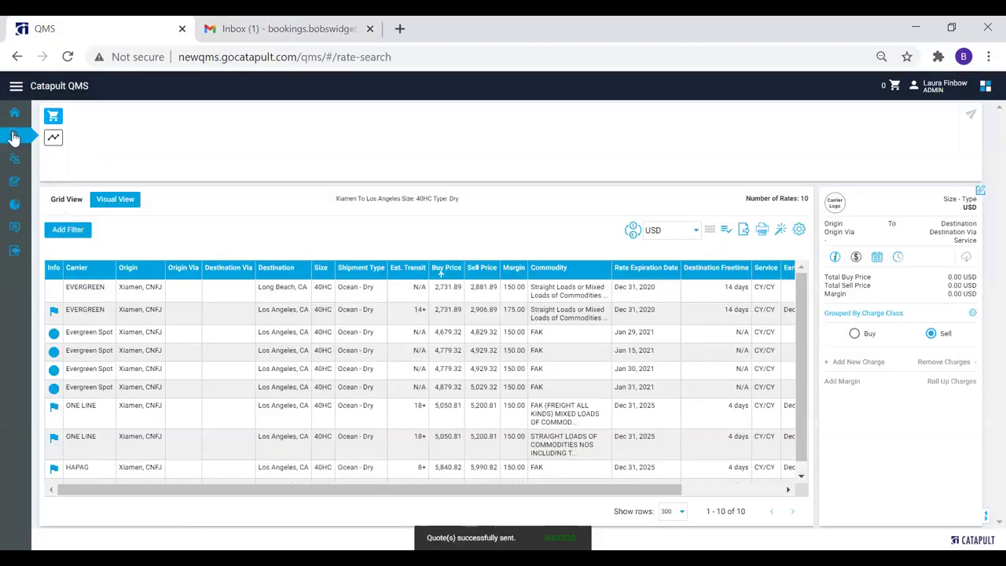
Step: Search the quote history by Quoted Date from 11/25/2020 to 12/2/2020 and sort the quotes by creation date, newest first
{"action": "left_click", "coordinate": [14, 137]}
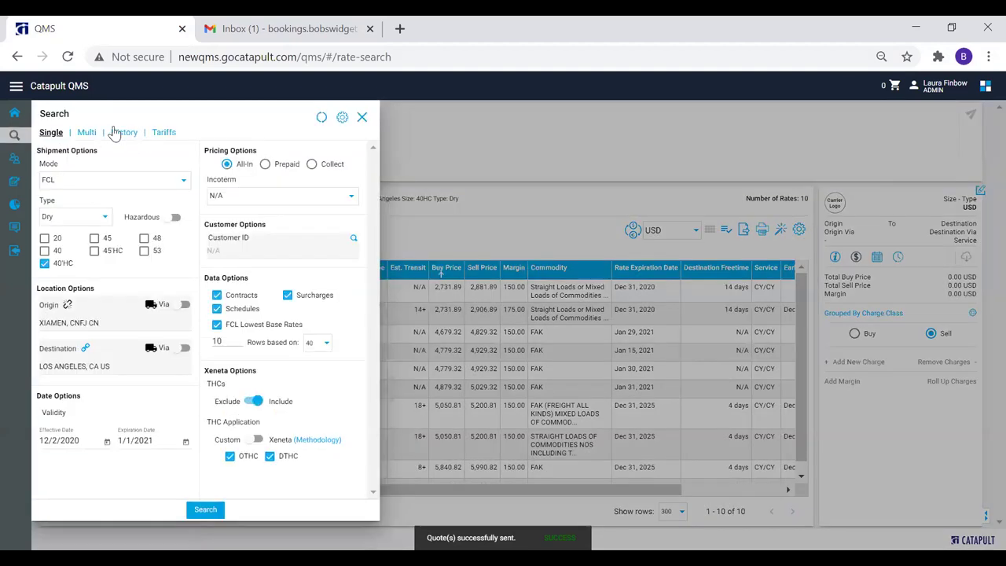
{"action": "left_click", "coordinate": [116, 134]}
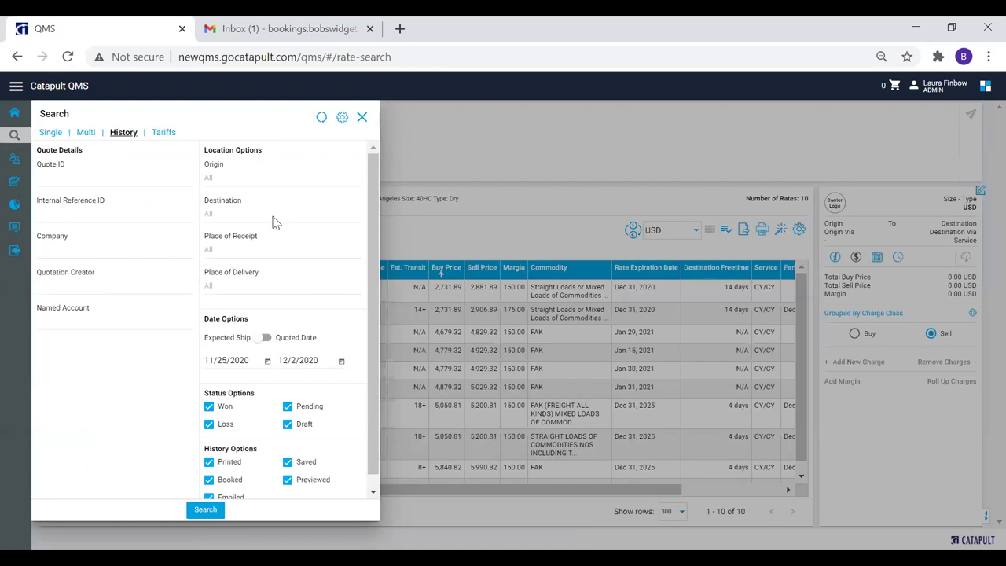
{"action": "left_click", "coordinate": [267, 338]}
{"action": "left_click", "coordinate": [205, 510]}
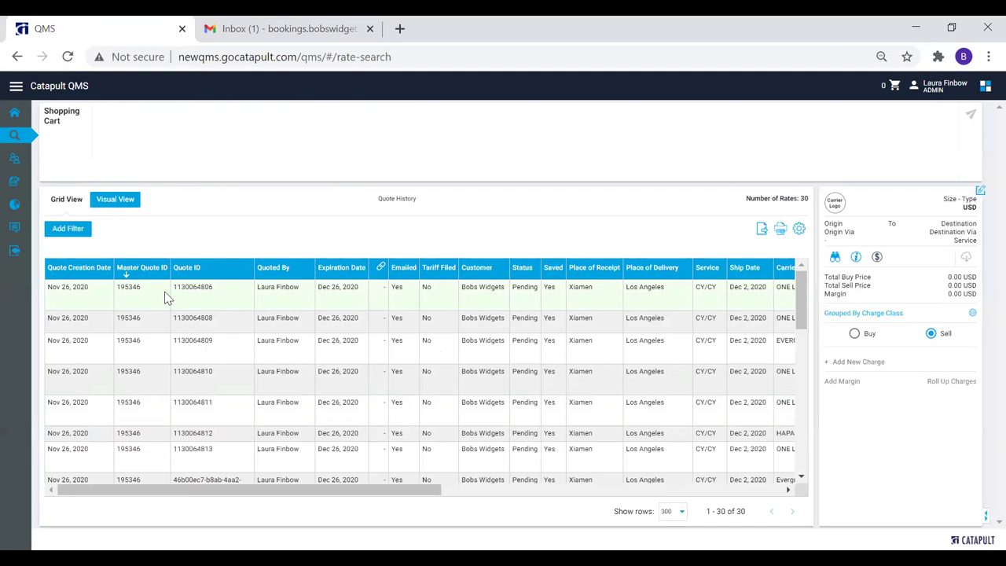
{"action": "left_click", "coordinate": [80, 271]}
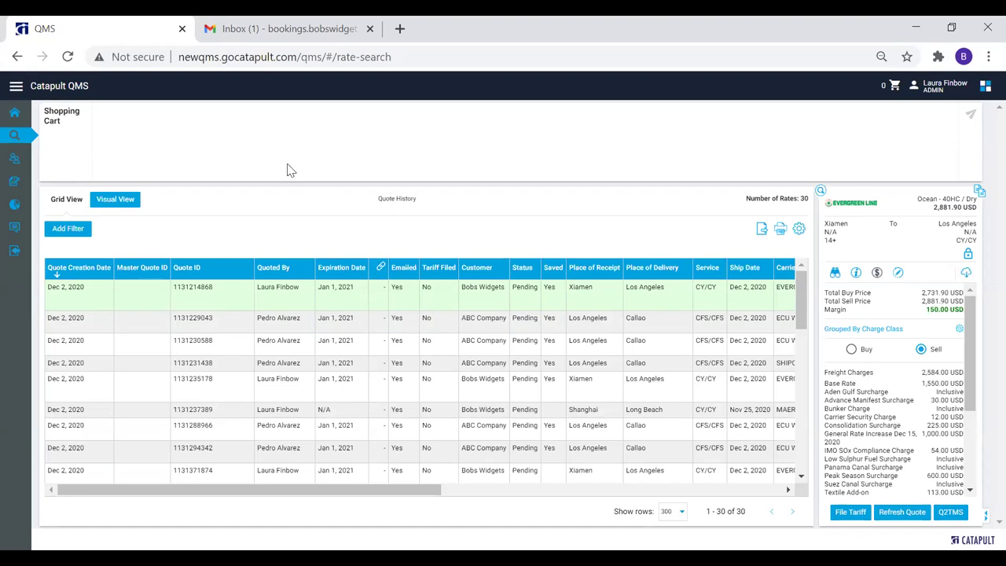
Step: Switch to the Gmail inbox and open the newest quote email
{"action": "left_click_drag", "start_coordinate": [149, 26], "coordinate": [167, 41]}
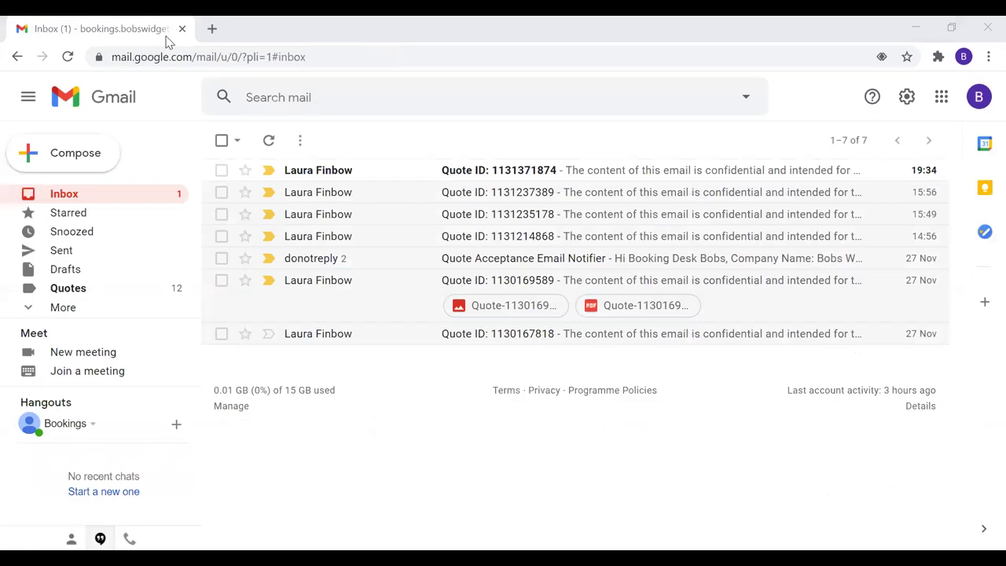
{"action": "left_click_drag", "start_coordinate": [92, 37], "coordinate": [177, 36]}
{"action": "left_click_drag", "start_coordinate": [76, 22], "coordinate": [77, 22]}
{"action": "left_click_drag", "start_coordinate": [154, 104], "coordinate": [236, 28]}
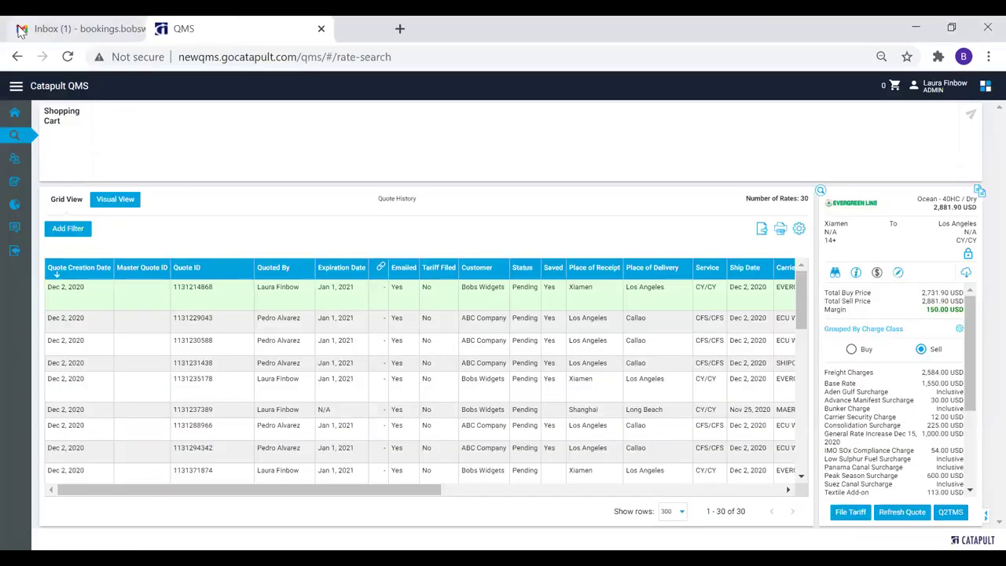
{"action": "left_click", "coordinate": [73, 30]}
{"action": "left_click_drag", "start_coordinate": [337, 168], "coordinate": [337, 169]}
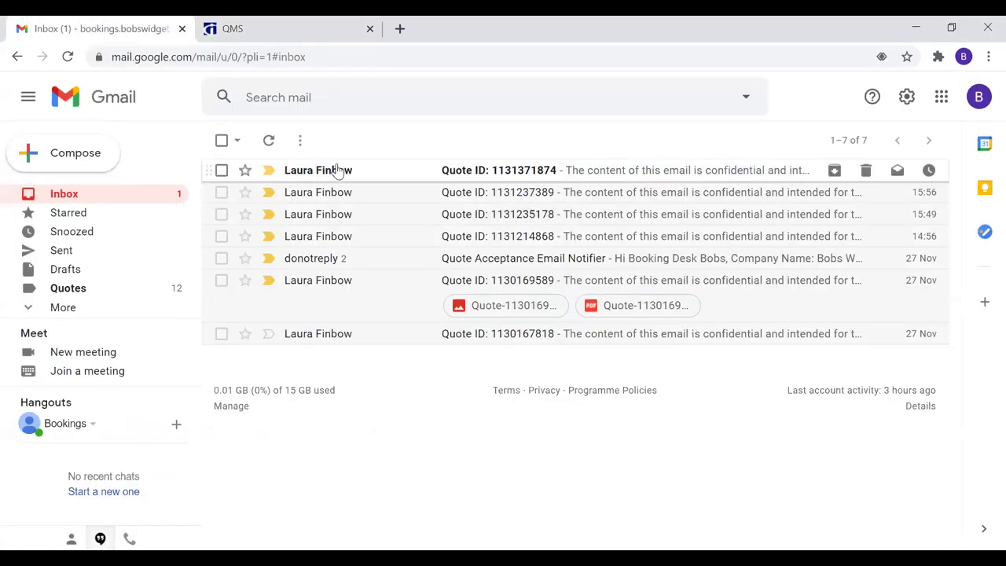
{"action": "left_click", "coordinate": [433, 174]}
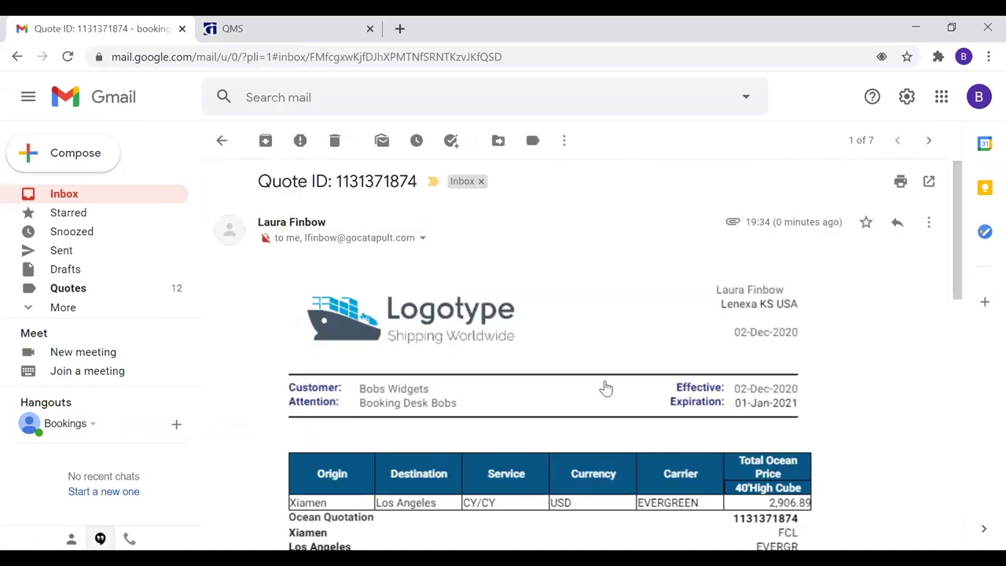
Step: Read the quote email through to its end and examine the attached PDF quote
{"action": "scroll", "coordinate": [605, 389], "scroll_direction": "down", "scroll_amount": 4}
{"action": "scroll", "coordinate": [605, 388], "scroll_direction": "up", "scroll_amount": 1}
{"action": "scroll", "coordinate": [605, 402], "scroll_direction": "down", "scroll_amount": 2}
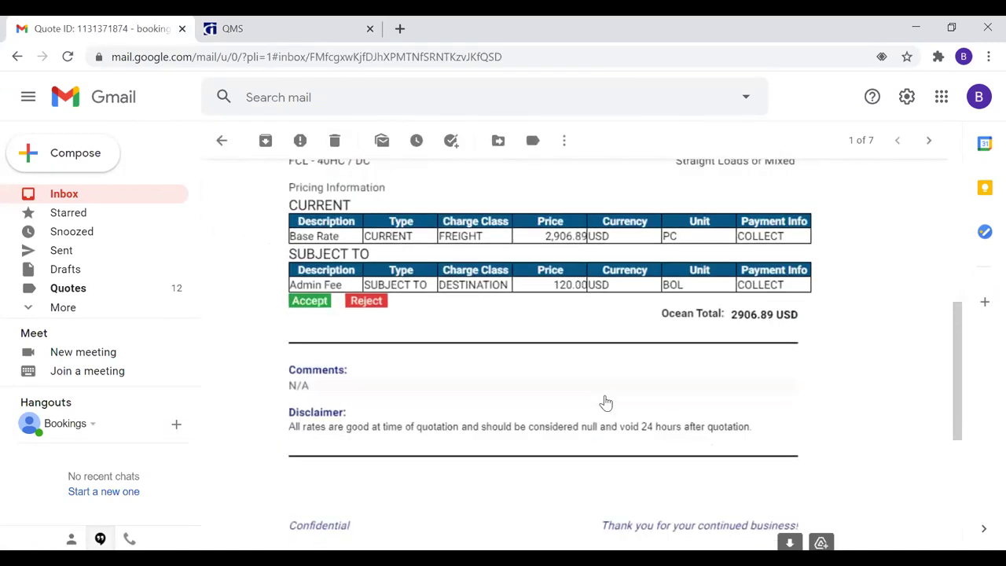
{"action": "scroll", "coordinate": [606, 403], "scroll_direction": "down", "scroll_amount": 4}
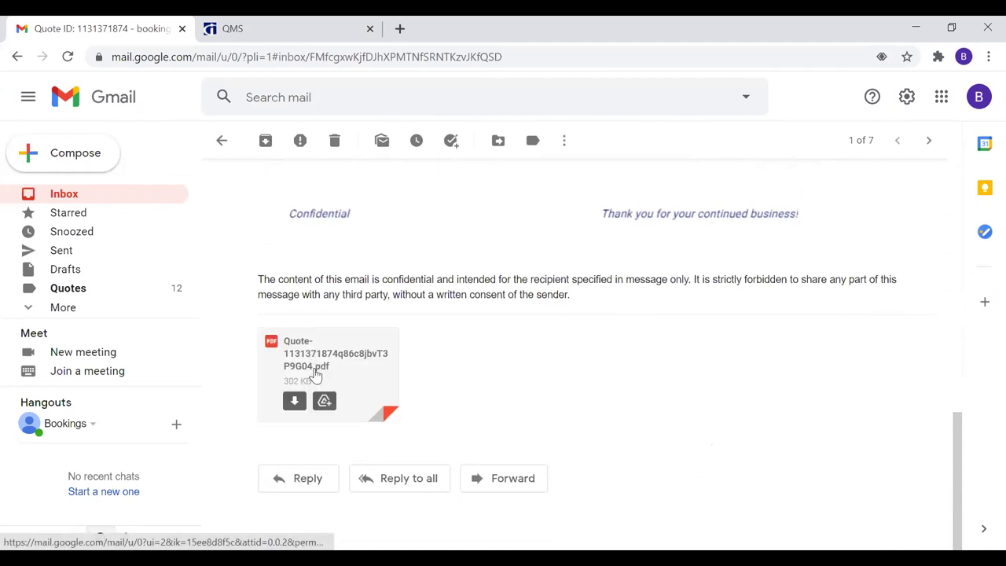
{"action": "left_click", "coordinate": [315, 376]}
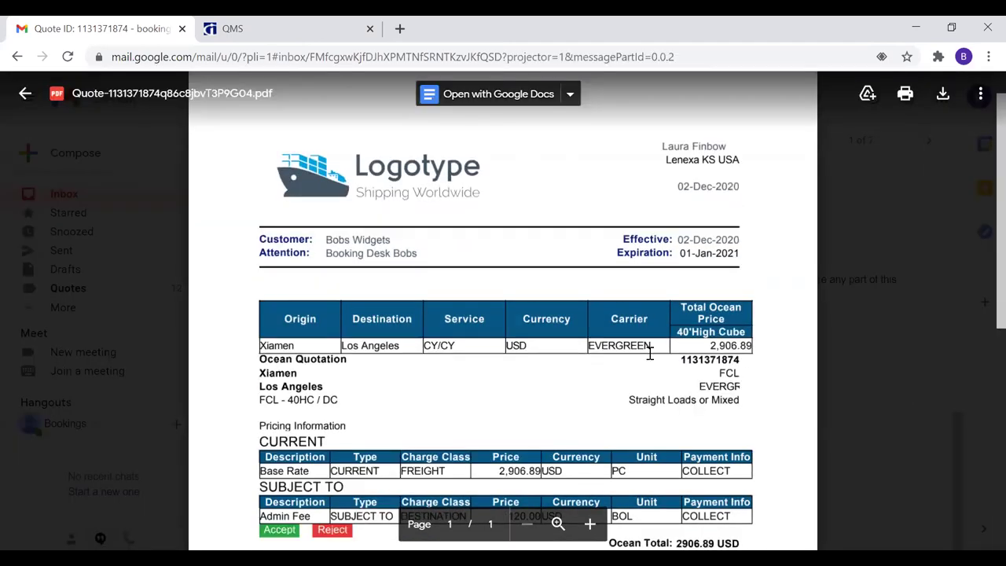
{"action": "scroll", "coordinate": [649, 354], "scroll_direction": "down", "scroll_amount": 3}
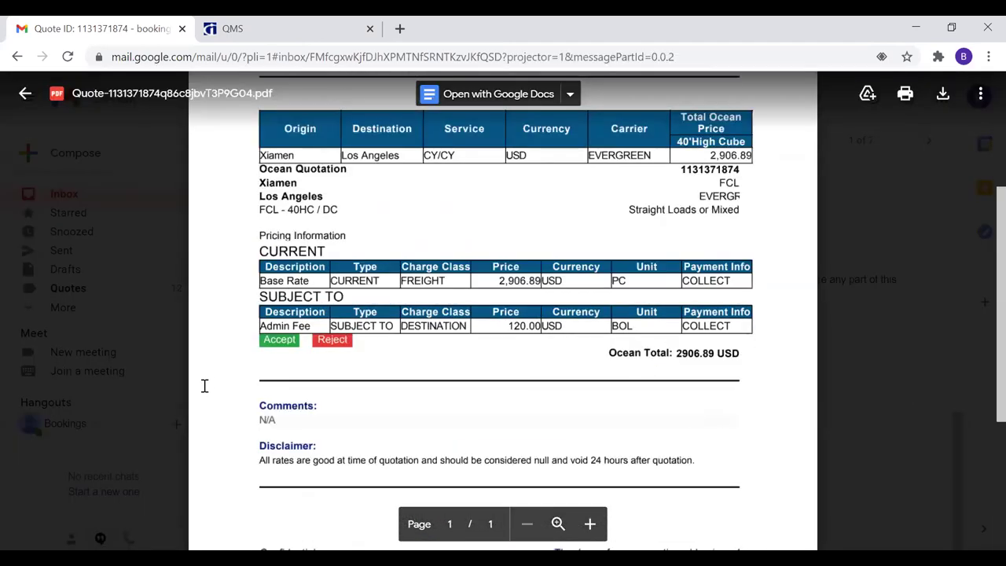
Step: Accept the quotation from the PDF and confirm the acceptance on the Quote Confirmation page
{"action": "left_click", "coordinate": [277, 340]}
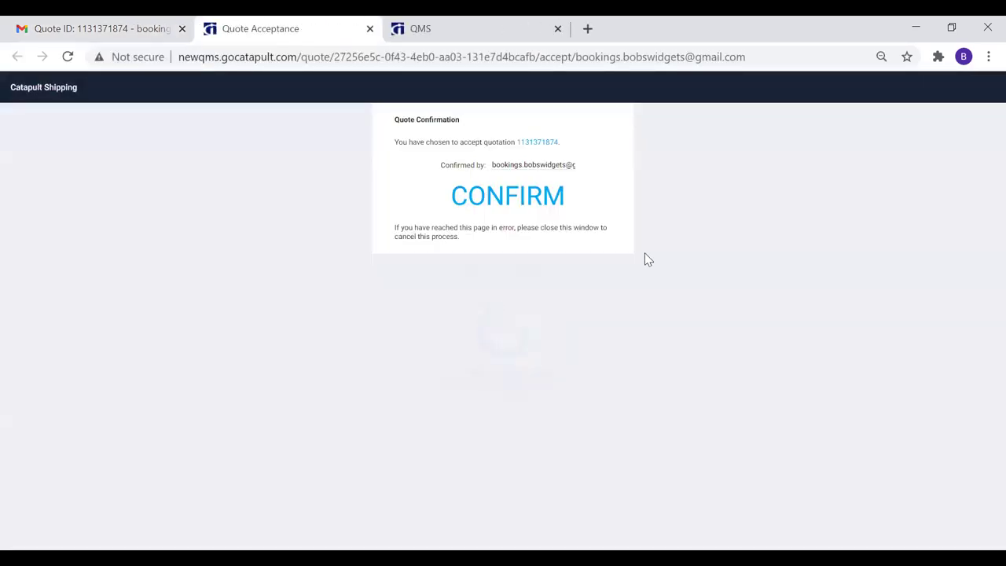
{"action": "left_click", "coordinate": [500, 200]}
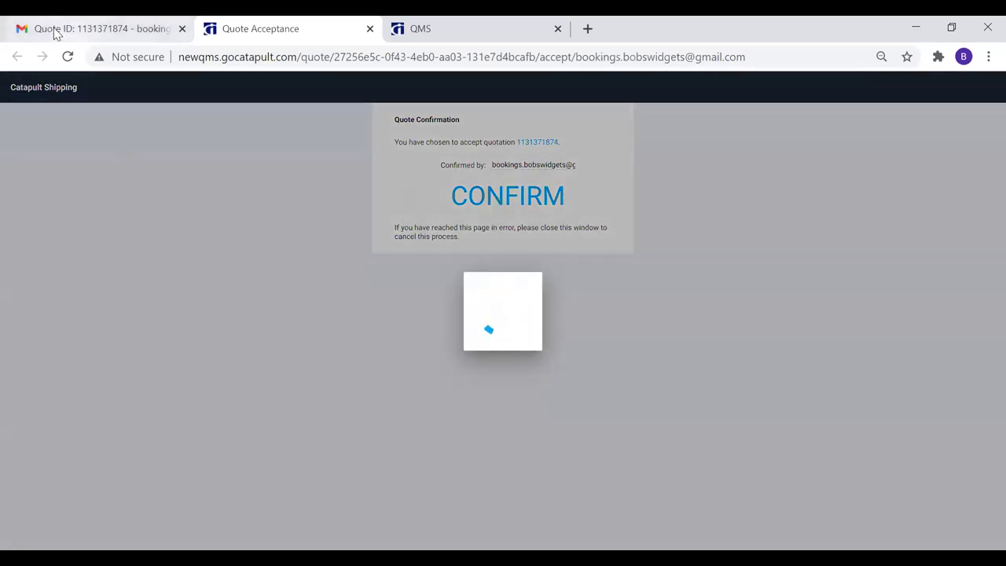
{"action": "left_click_drag", "start_coordinate": [54, 30], "coordinate": [157, 30]}
{"action": "left_click", "coordinate": [91, 28]}
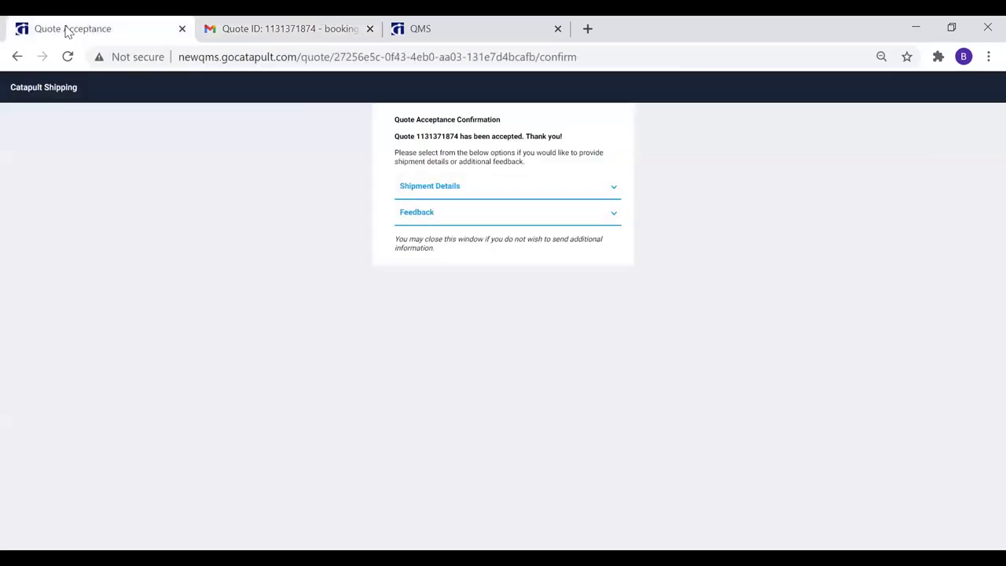
Step: Expand the optional Shipment Details and Feedback sections, submit them blank, and close the acceptance page
{"action": "left_click", "coordinate": [435, 190]}
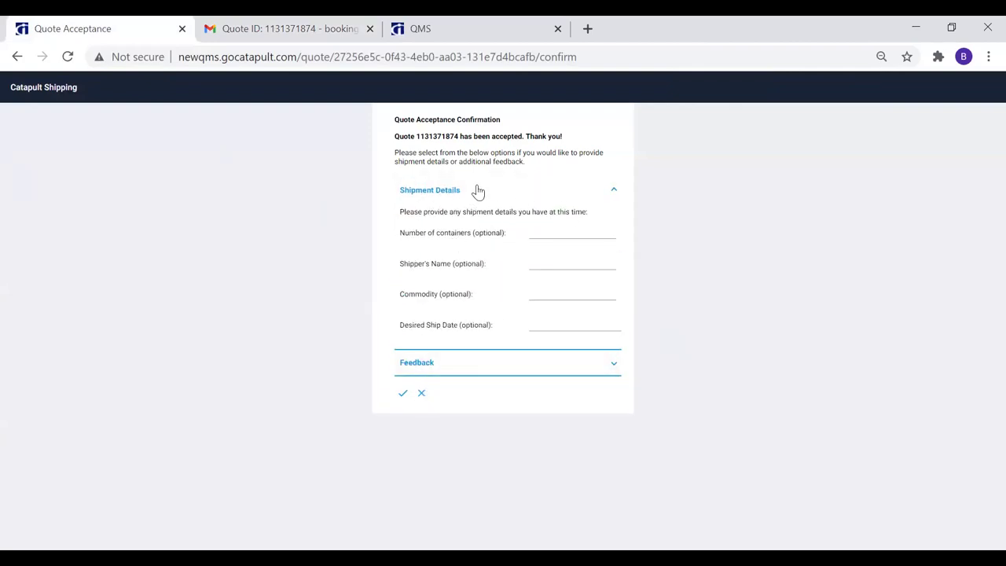
{"action": "left_click", "coordinate": [480, 370]}
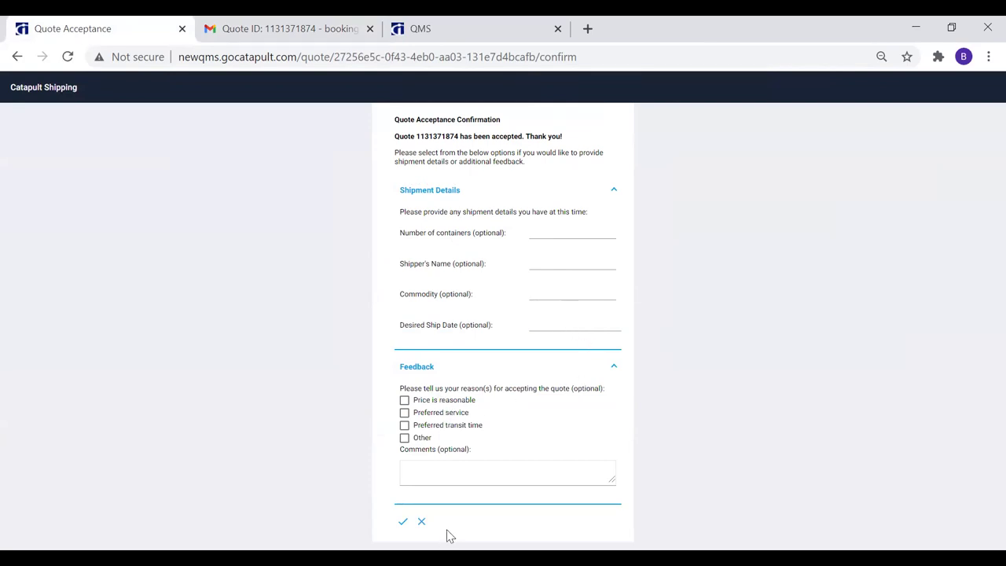
{"action": "left_click", "coordinate": [402, 523]}
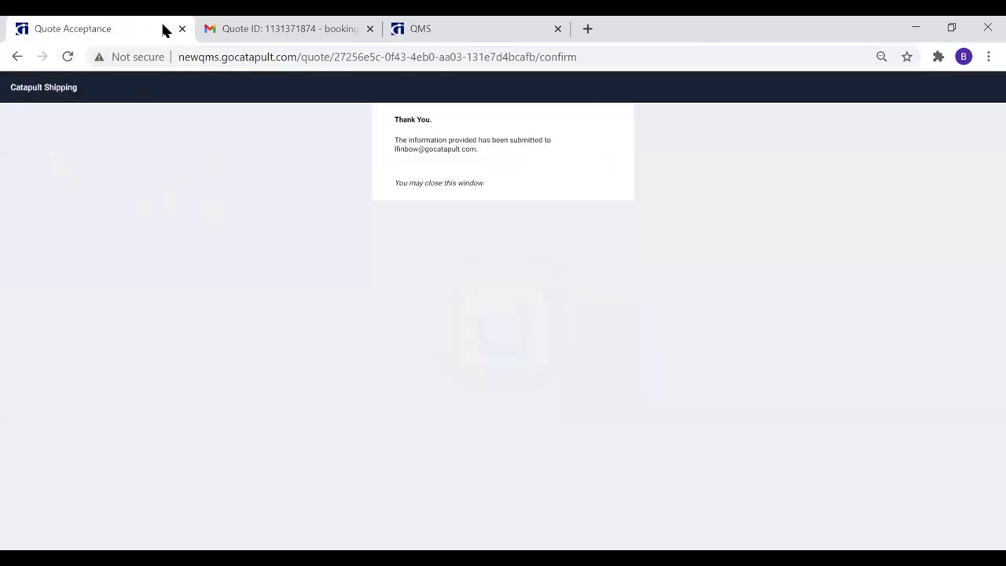
{"action": "key", "text": "ctrl+w"}
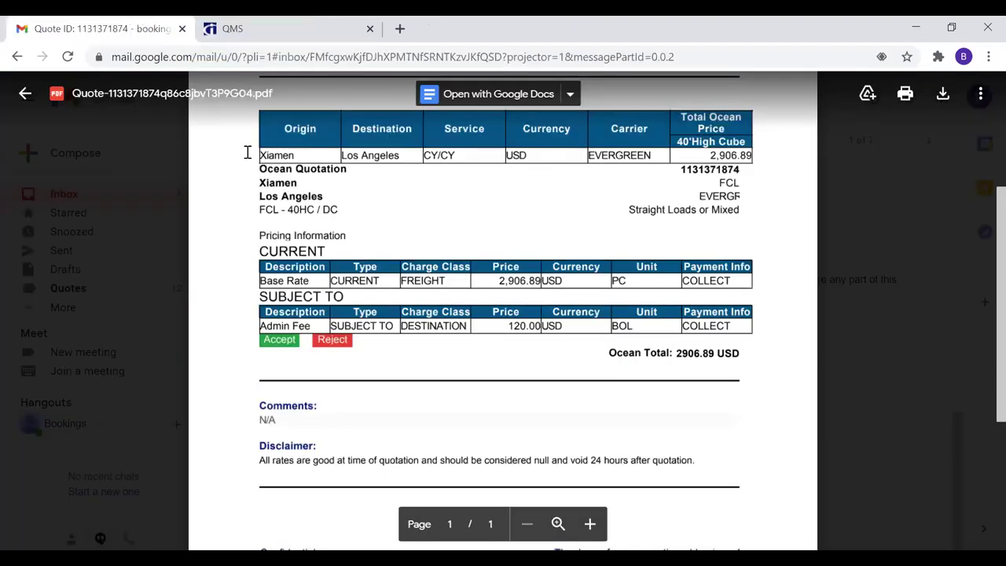
Step: Return to Catapult QMS and start filing a tariff for the selected Evergreen quote, with its details open for editing
{"action": "key", "text": "ctrl+shift+Page_Down"}
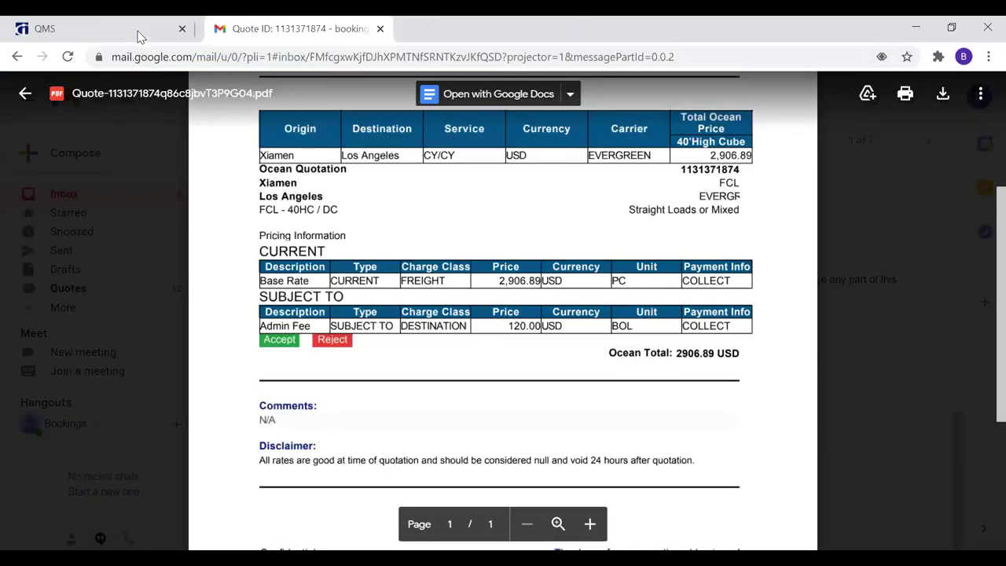
{"action": "key", "text": "ctrl+w"}
{"action": "left_click", "coordinate": [67, 34]}
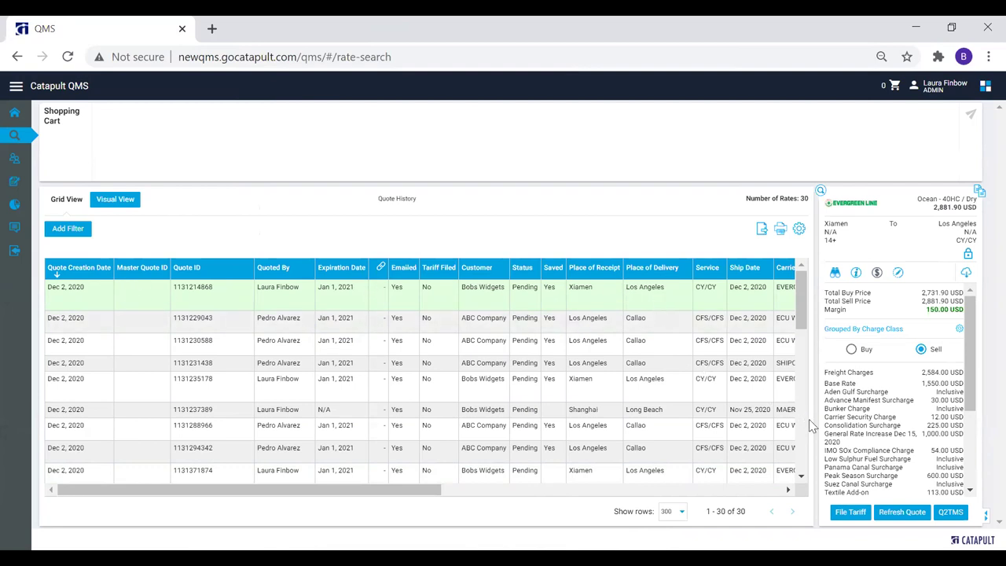
{"action": "left_click", "coordinate": [851, 512]}
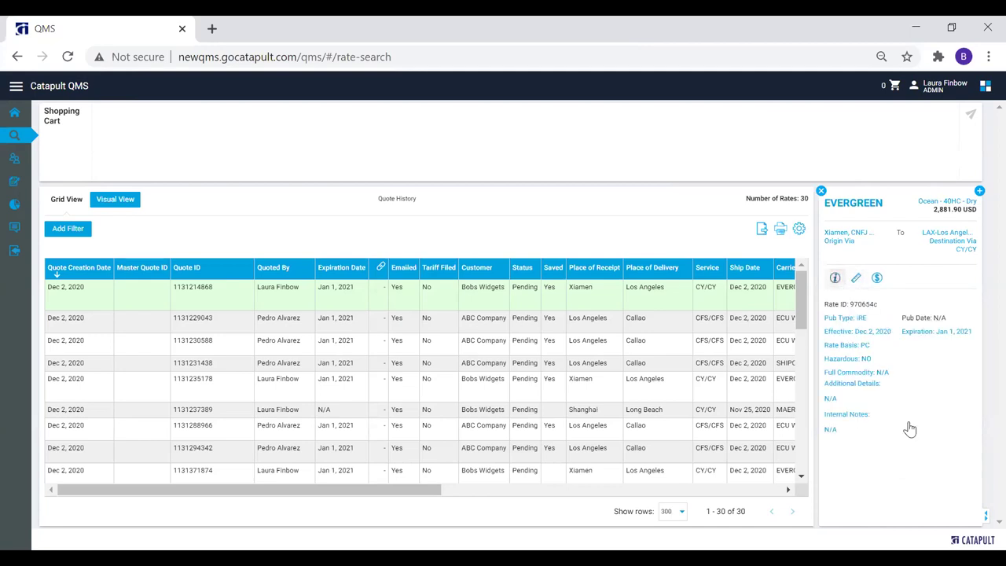
{"action": "left_click", "coordinate": [856, 277]}
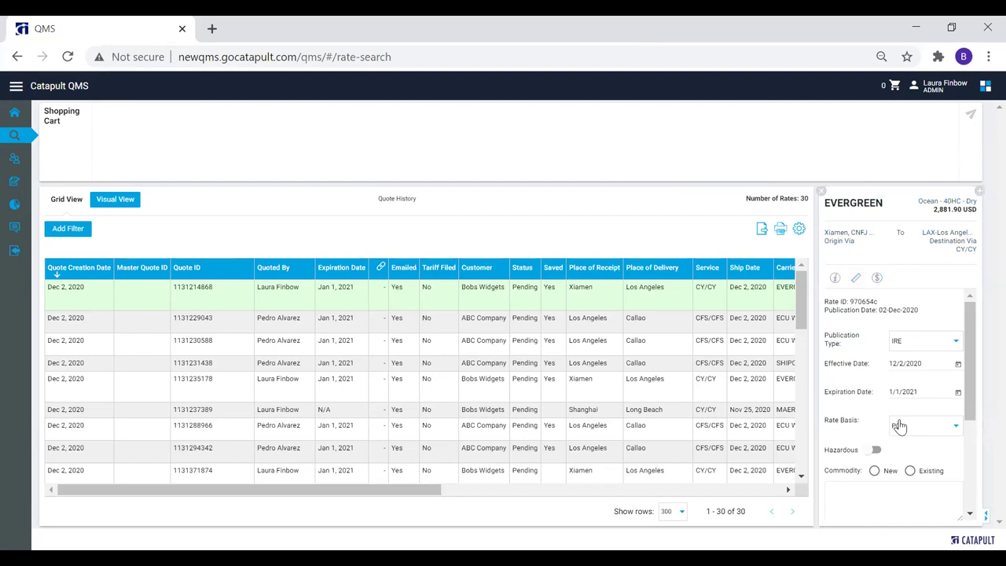
Step: Assign the existing commodity GARMENTS to the Evergreen tariff filing
{"action": "left_click_drag", "start_coordinate": [975, 349], "coordinate": [969, 381]}
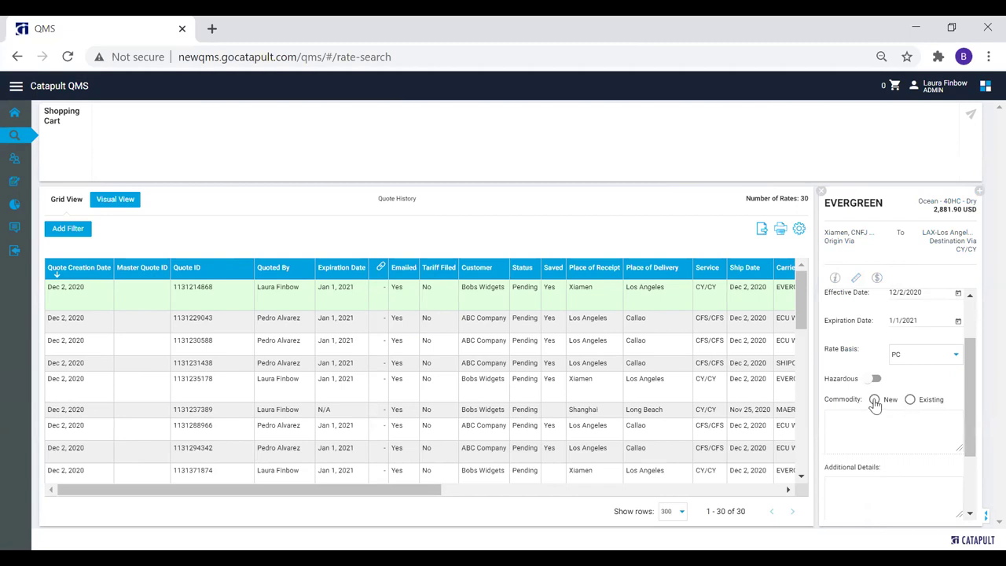
{"action": "left_click", "coordinate": [911, 399]}
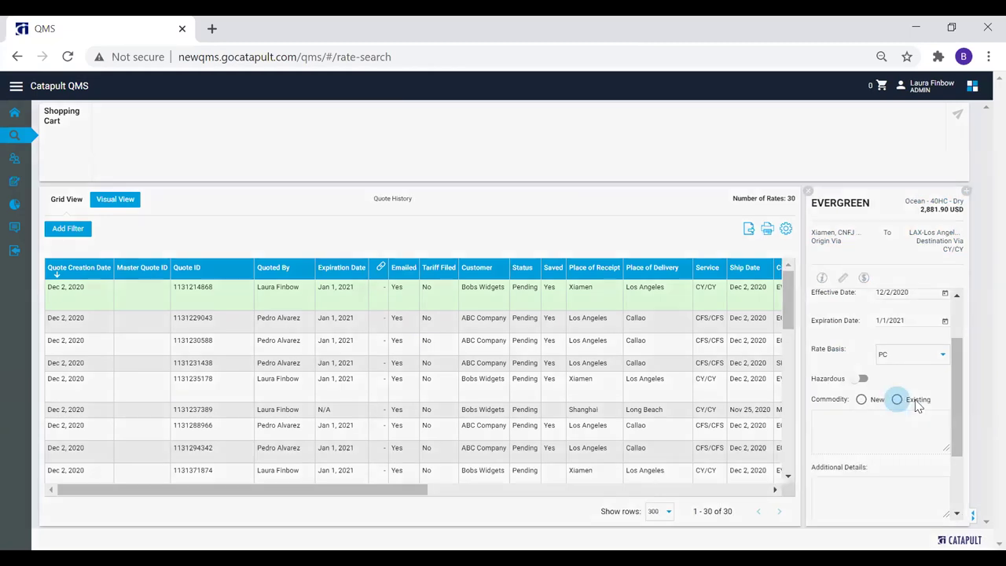
{"action": "scroll", "coordinate": [395, 330], "scroll_direction": "down", "scroll_amount": 5}
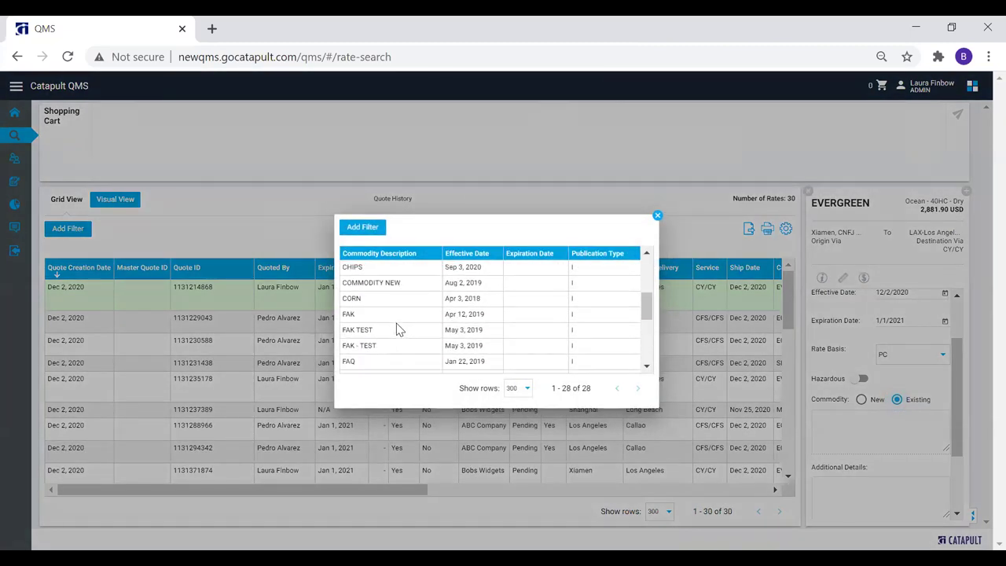
{"action": "scroll", "coordinate": [399, 330], "scroll_direction": "down", "scroll_amount": 2}
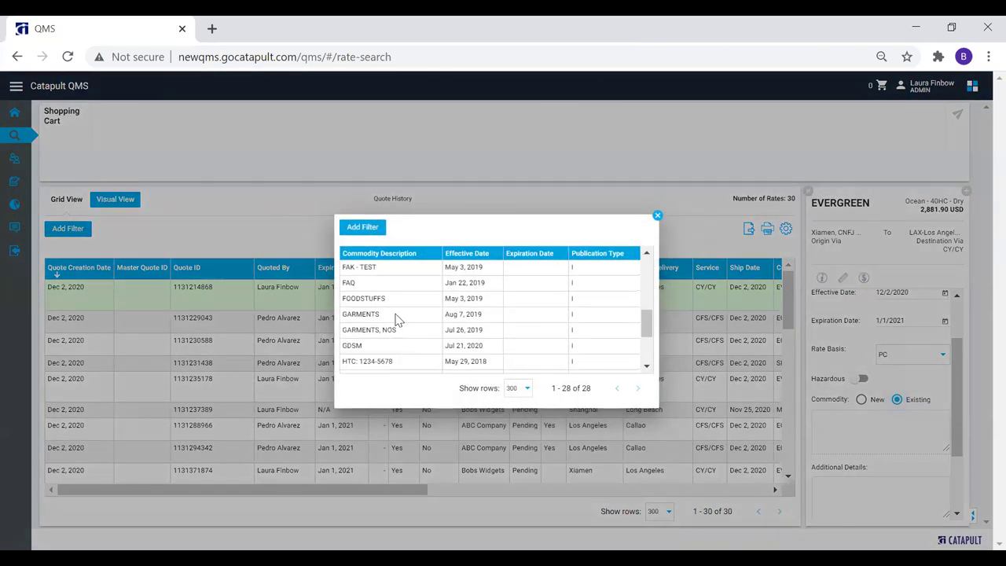
{"action": "left_click", "coordinate": [397, 319]}
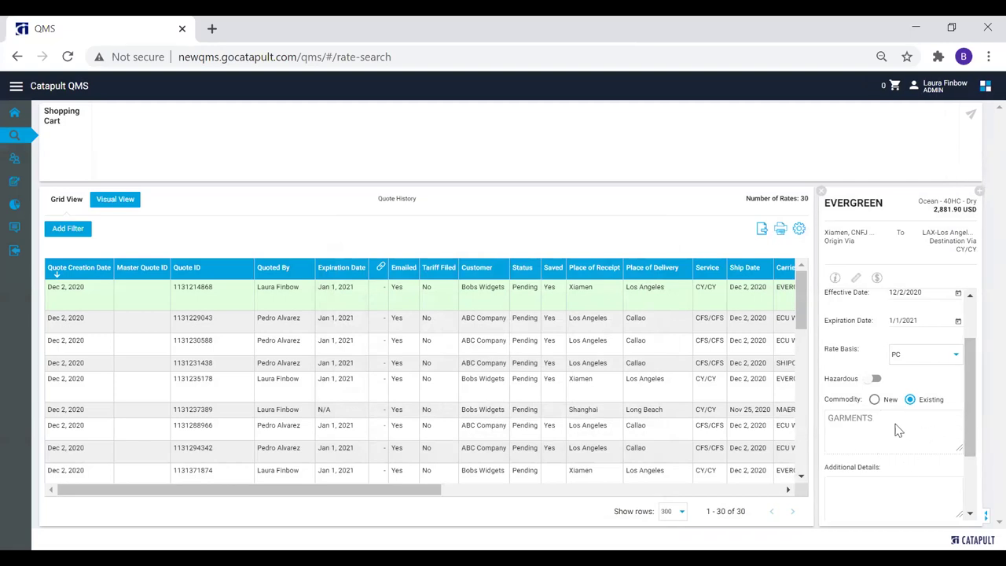
Step: Enter "excludes GRI" as the tariff's additional details, leave the internal notes blank, and save the filing details
{"action": "scroll", "coordinate": [904, 441], "scroll_direction": "up", "scroll_amount": 1}
{"action": "scroll", "coordinate": [903, 440], "scroll_direction": "up", "scroll_amount": 2}
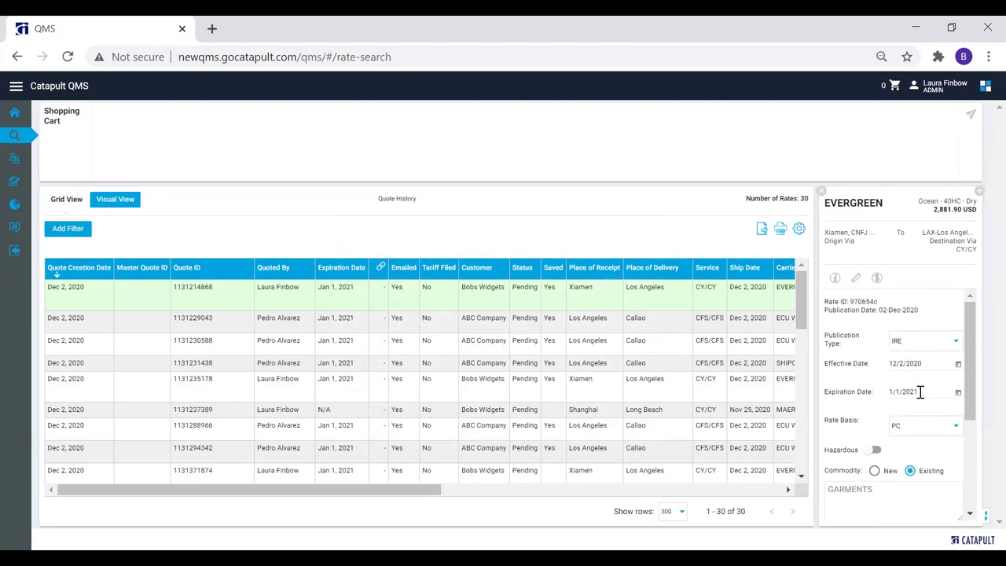
{"action": "scroll", "coordinate": [953, 440], "scroll_direction": "down", "scroll_amount": 3}
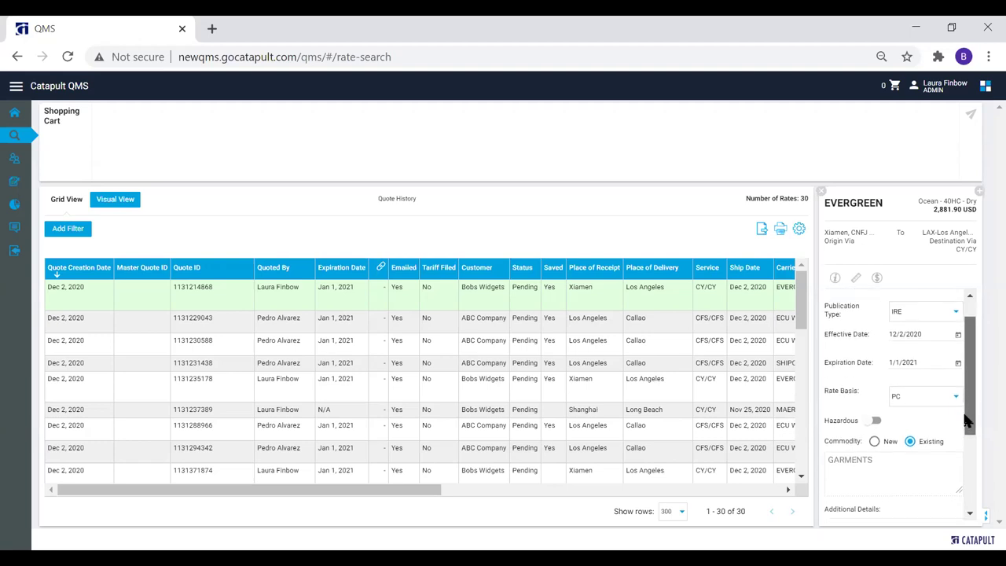
{"action": "left_click", "coordinate": [870, 455]}
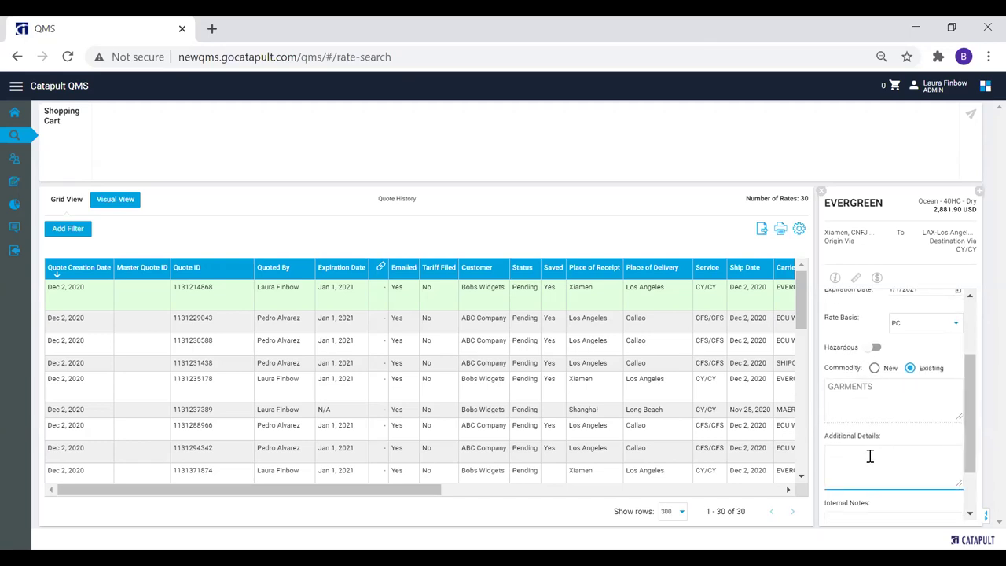
{"action": "type", "text": "excludes GRI"}
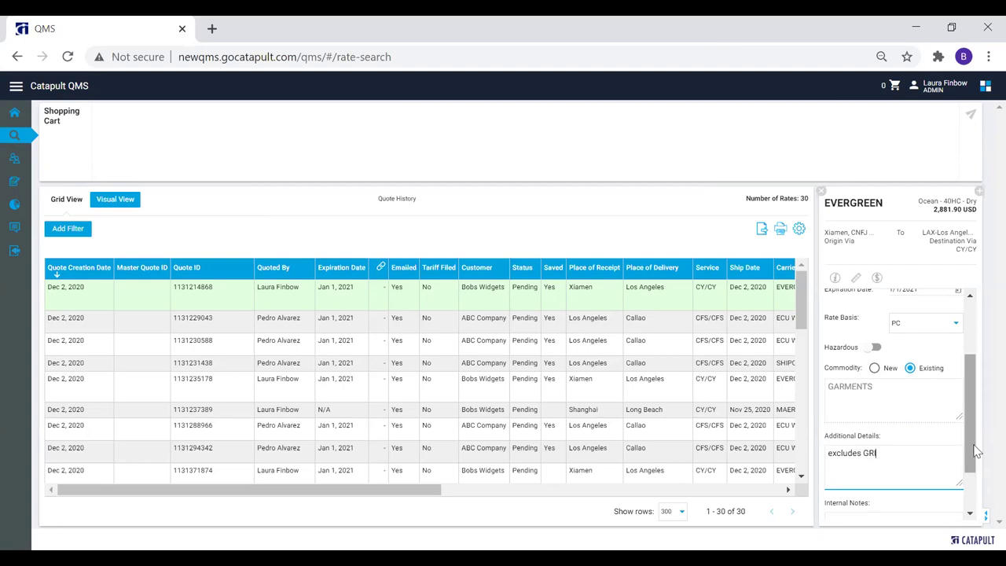
{"action": "scroll", "coordinate": [969, 440], "scroll_direction": "down", "scroll_amount": 2}
{"action": "left_click", "coordinate": [865, 456]}
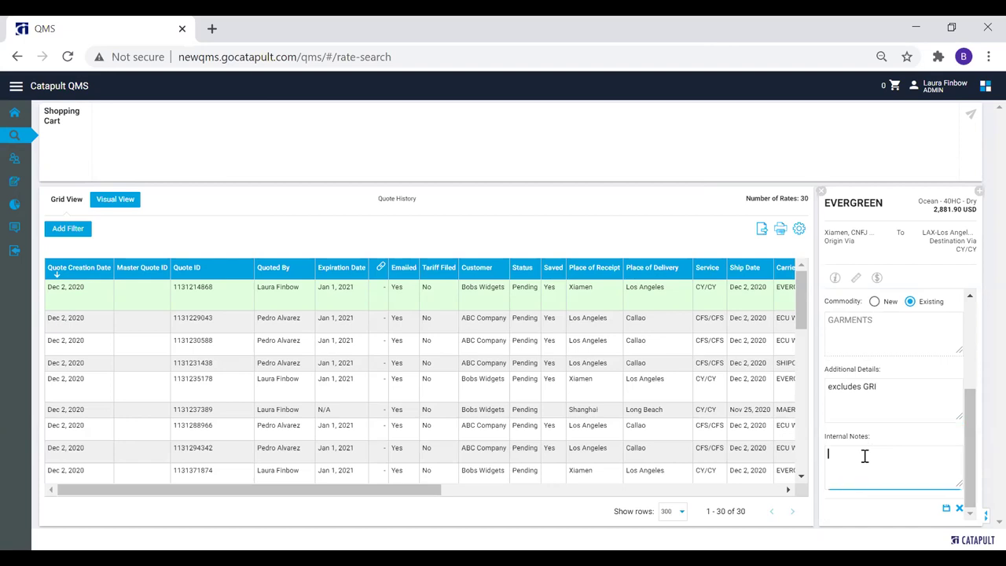
{"action": "left_click", "coordinate": [945, 509]}
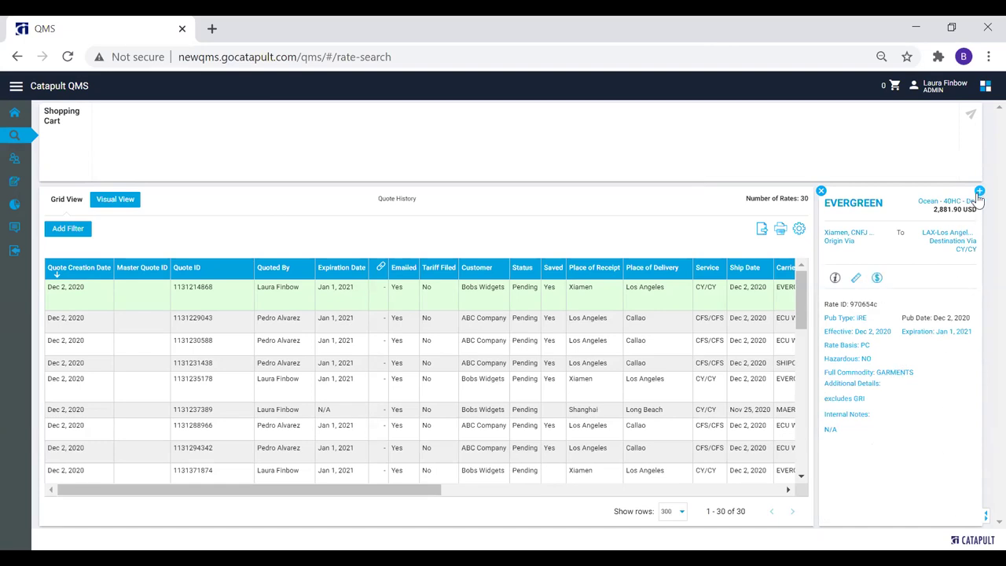
Step: Publish the Evergreen tariff for GARMENTS from the rate comparison and open the search for filed tariffs
{"action": "left_click", "coordinate": [572, 306]}
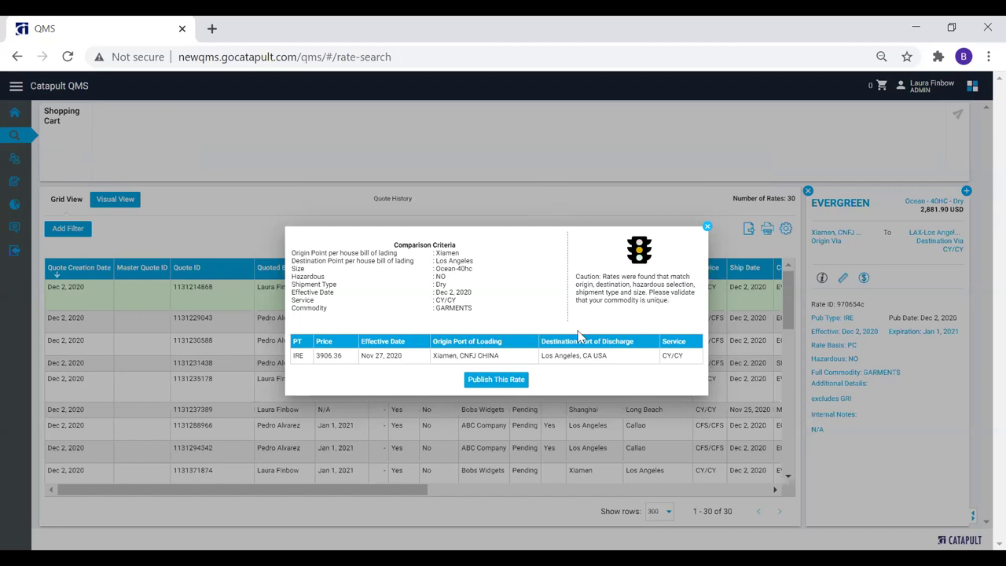
{"action": "left_click", "coordinate": [491, 383]}
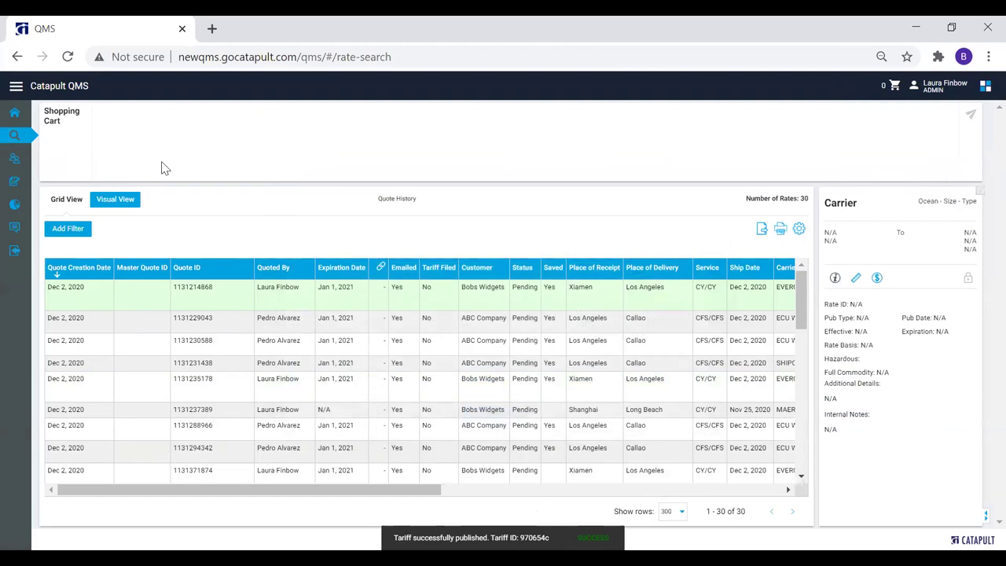
{"action": "left_click", "coordinate": [25, 135]}
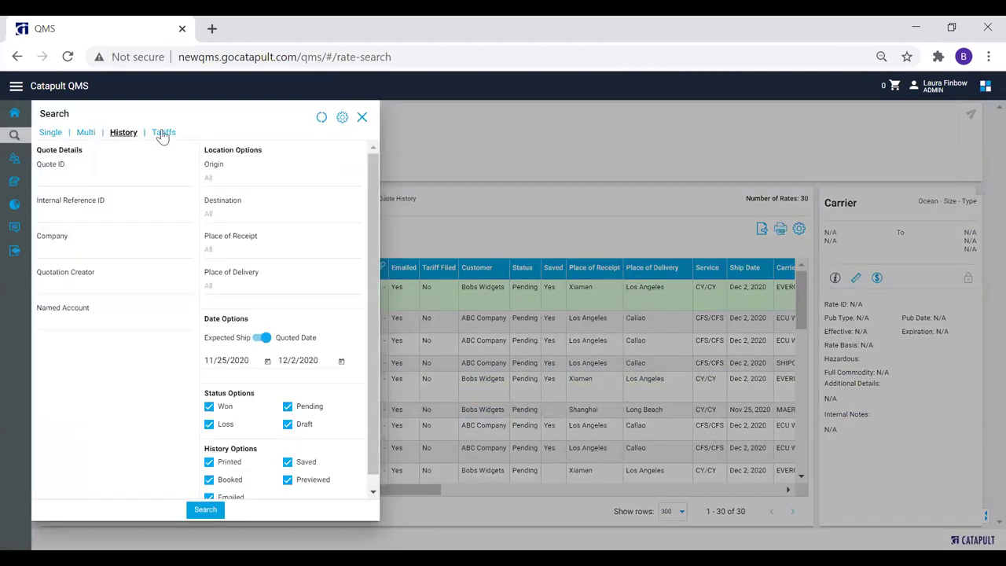
{"action": "left_click", "coordinate": [162, 133]}
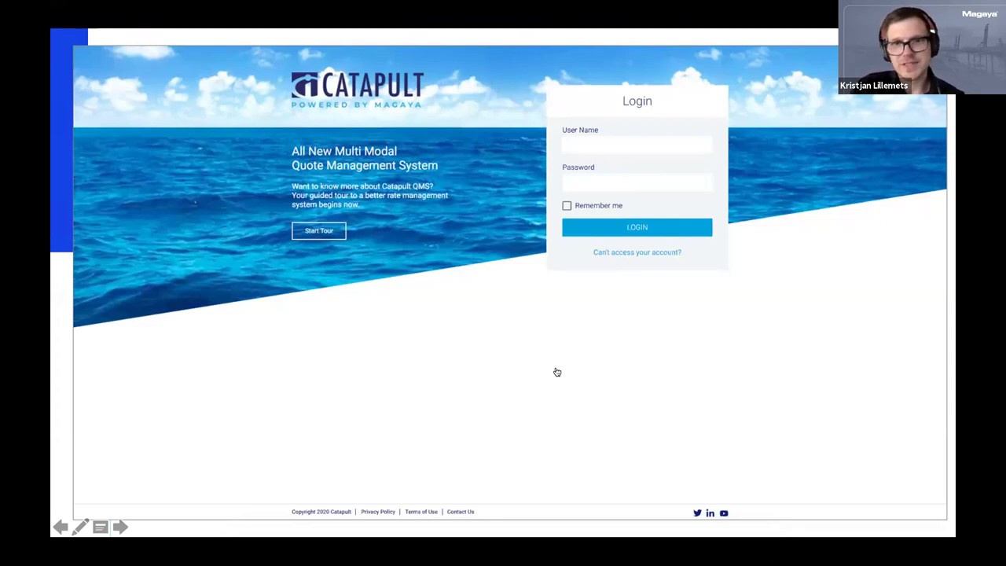
{"action": "left_click", "coordinate": [693, 385]}
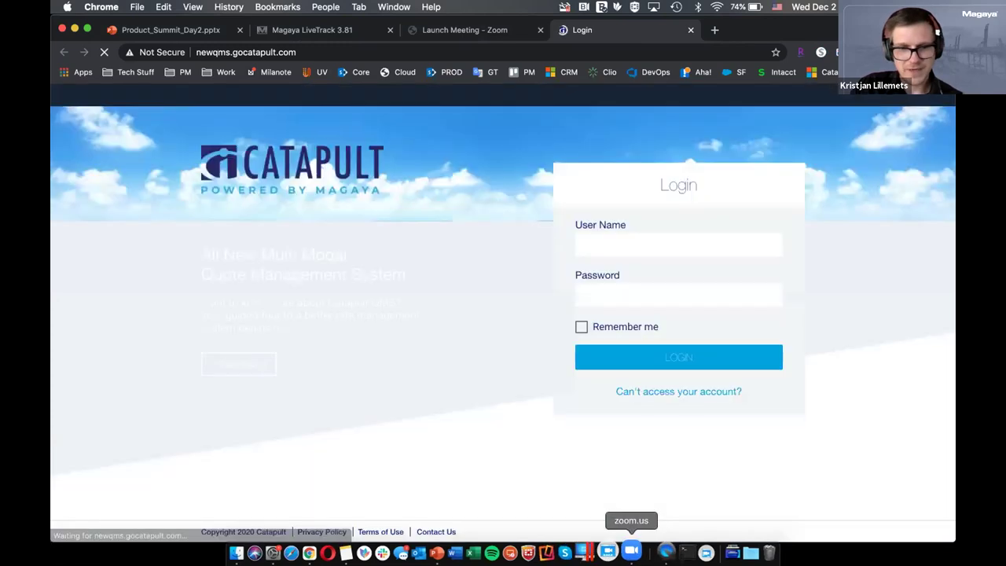
{"action": "left_click", "coordinate": [449, 553]}
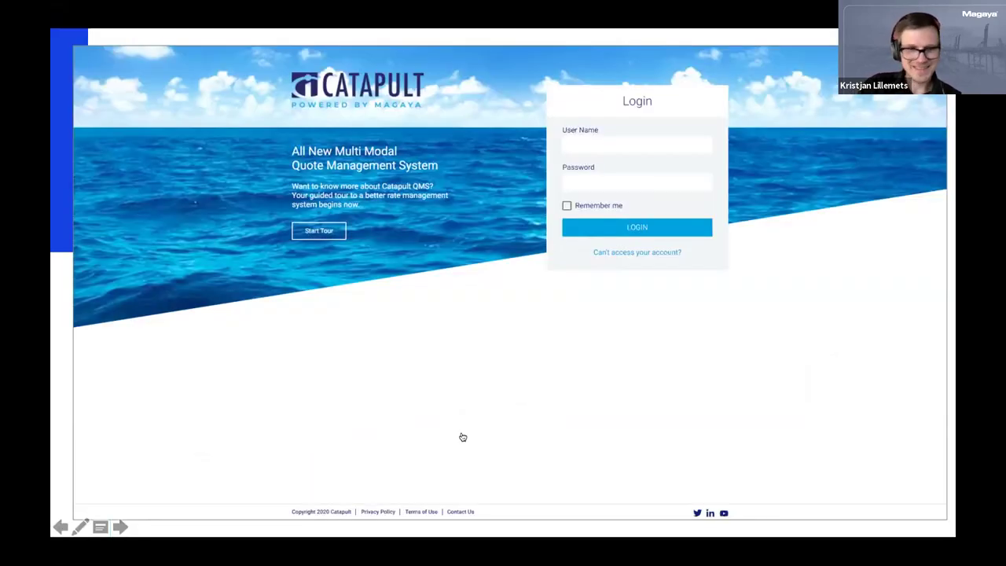
{"action": "left_click", "coordinate": [120, 527]}
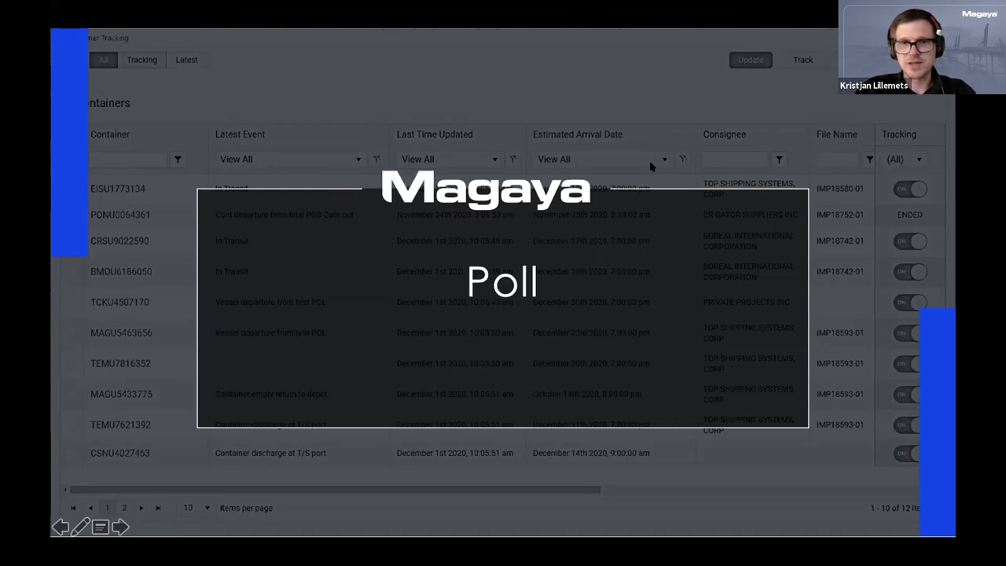
{"action": "key", "text": "Right"}
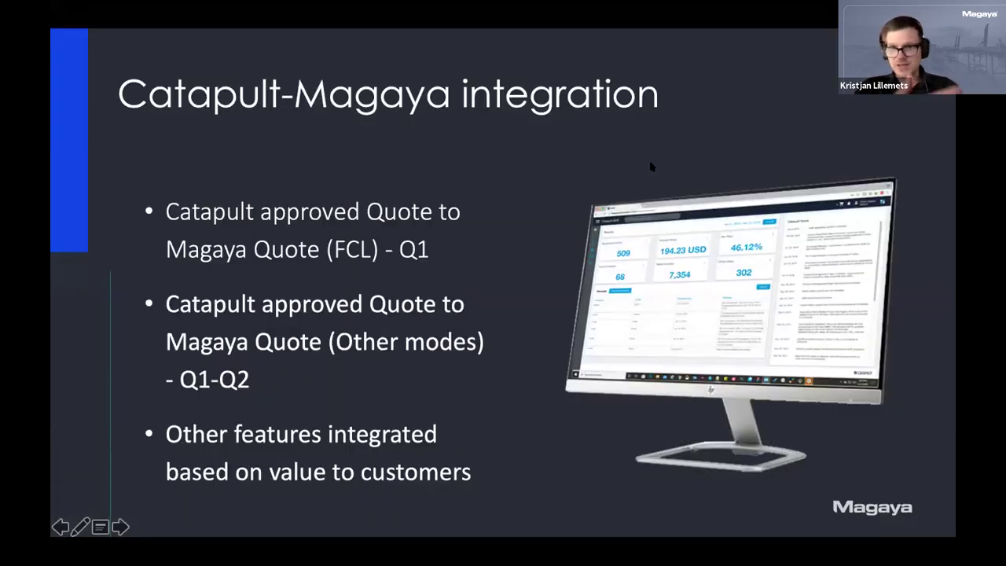